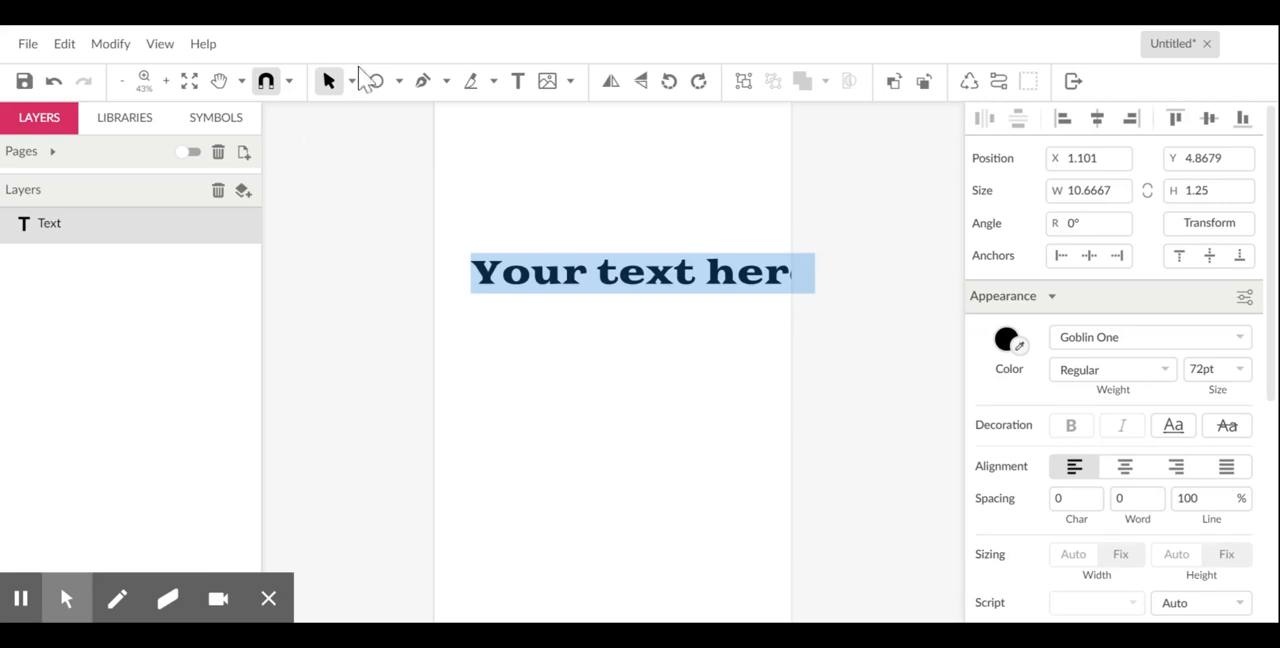
- Apply the imported font The Bold Font to the placeholder text and center it near the page's upper edge
left_click_drag(645, 272, 583, 278)
key("Escape")
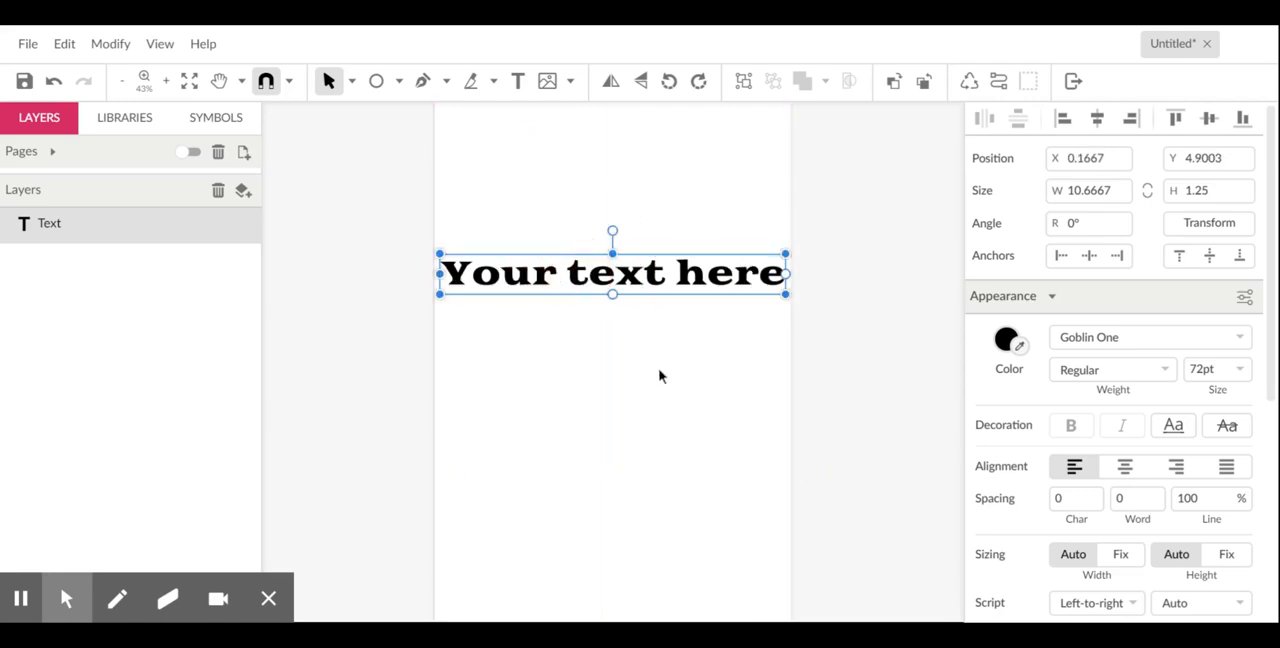
left_click(1145, 340)
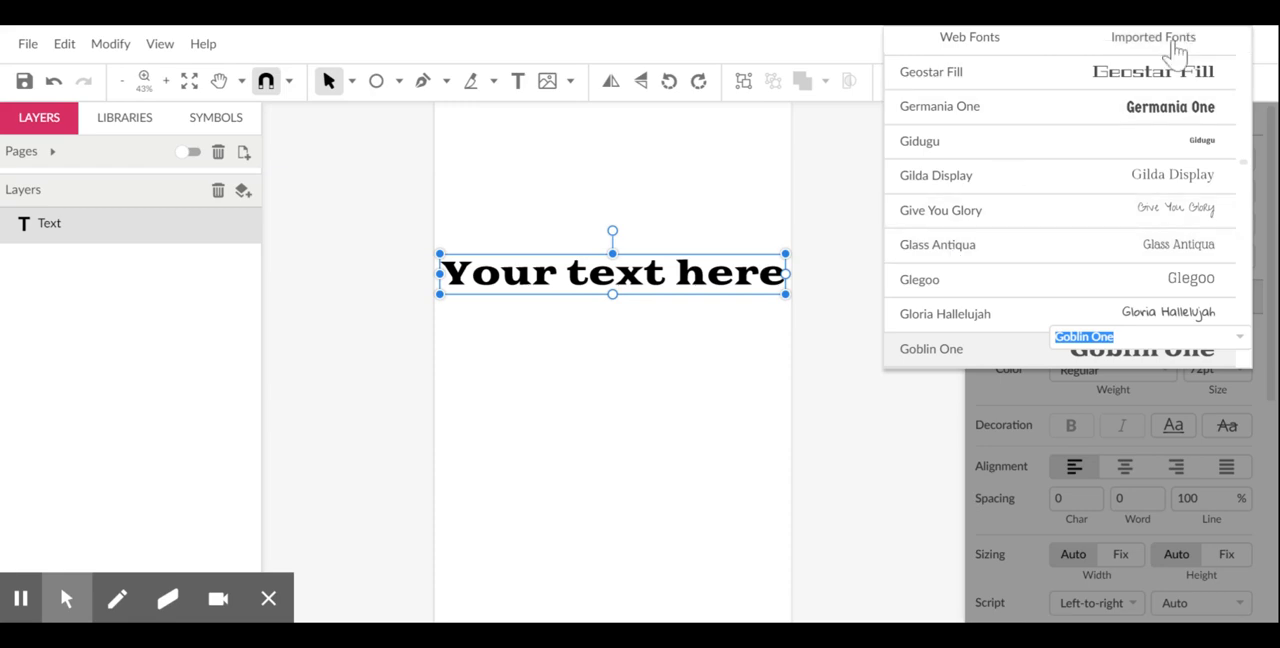
left_click(1178, 45)
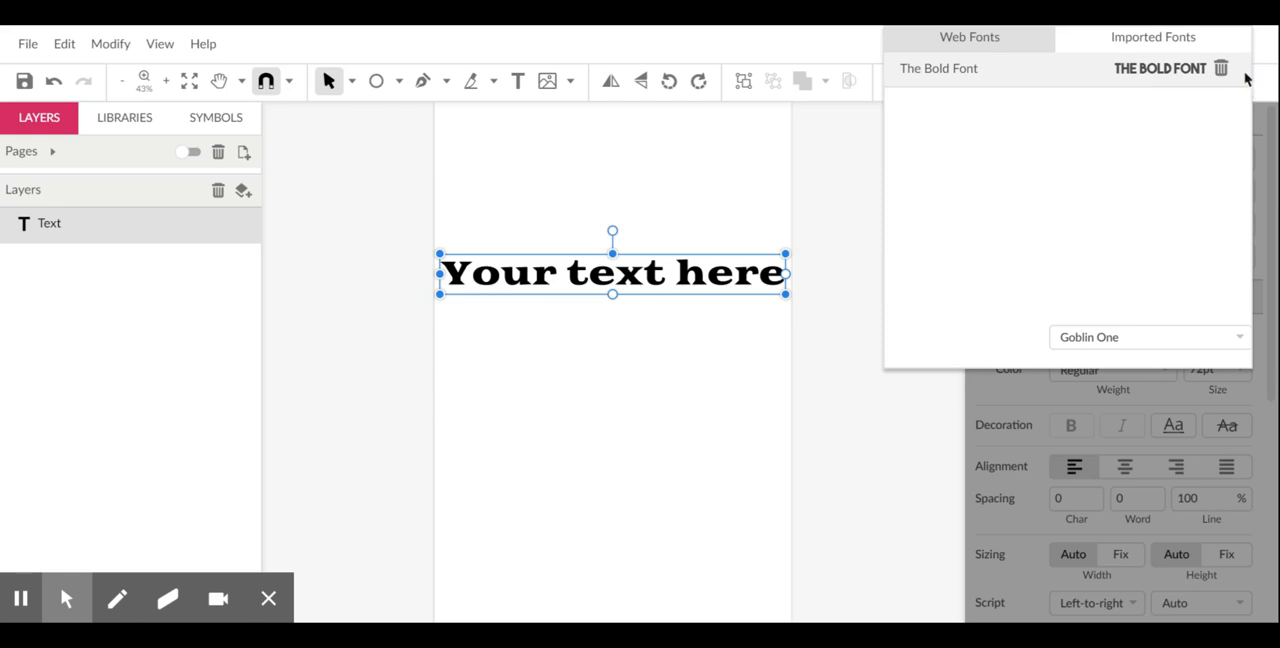
left_click(1142, 80)
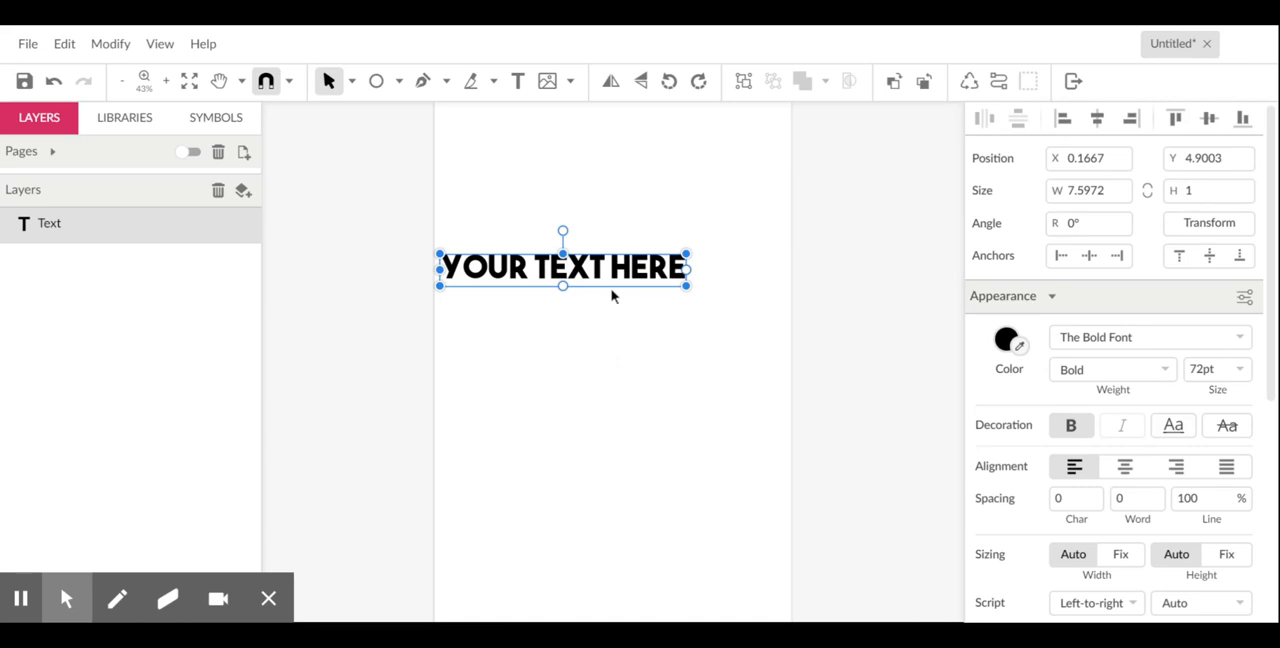
left_click_drag(614, 277, 660, 193)
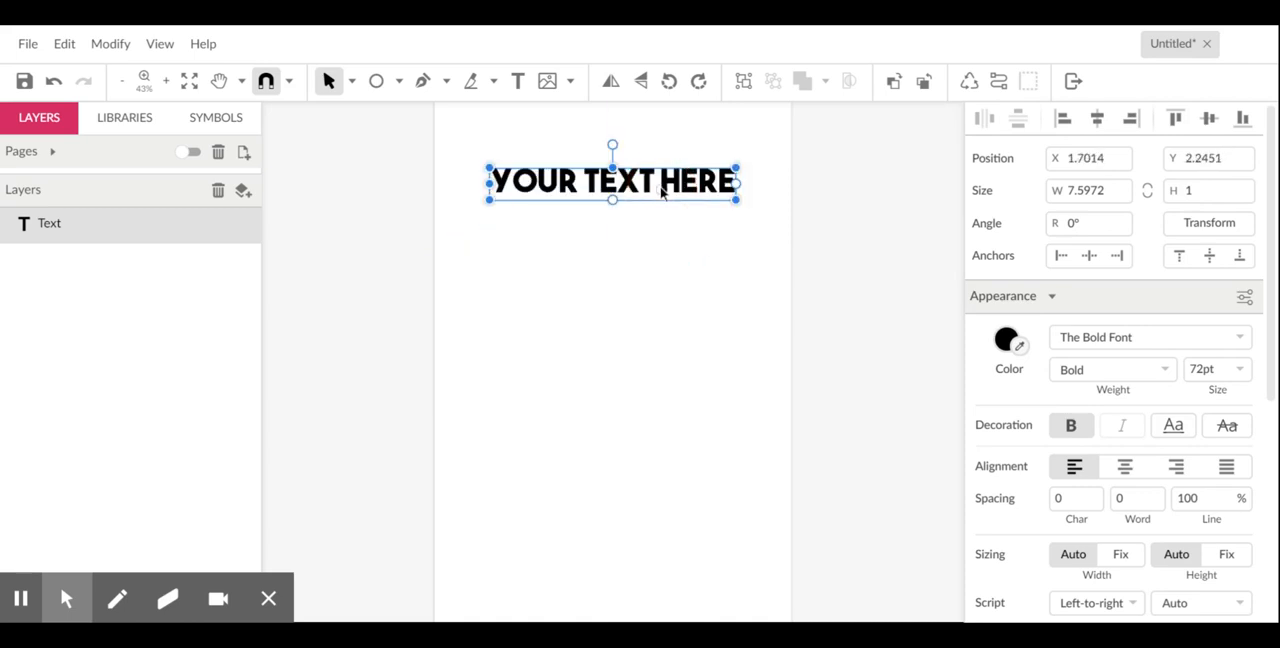
- Import the CHICKEN Pie fonts and apply CHICKEN Pie Height to the placeholder text
left_click(28, 46)
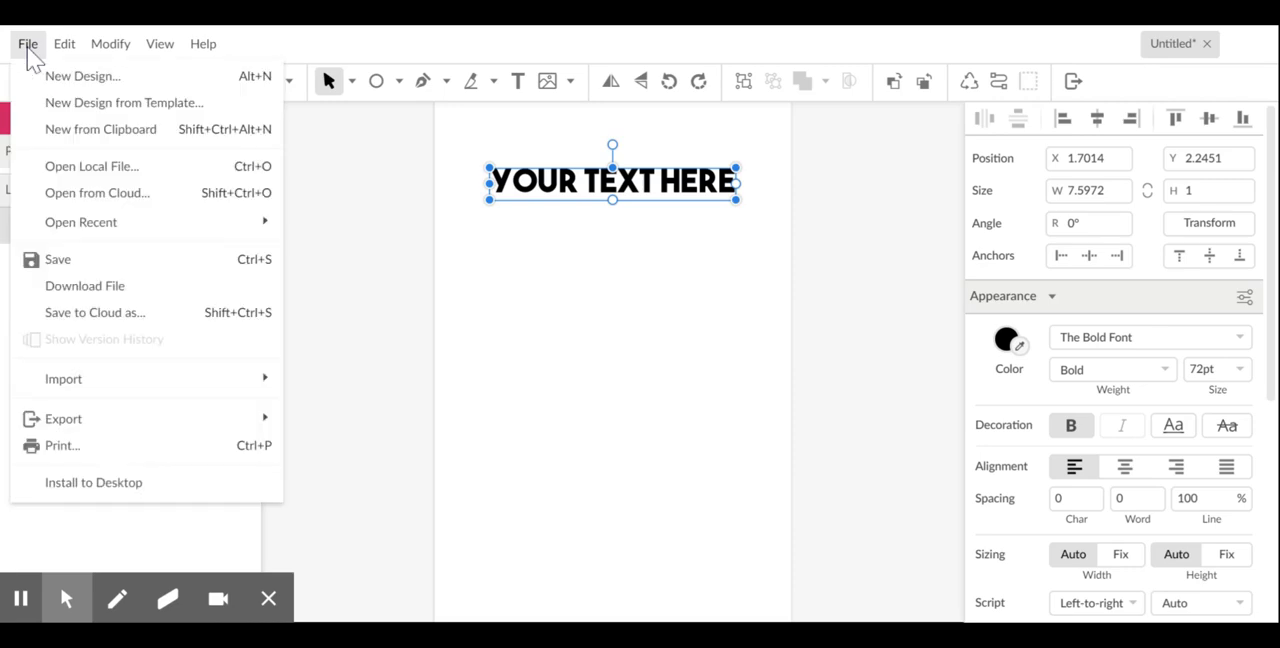
mouse_move(114, 386)
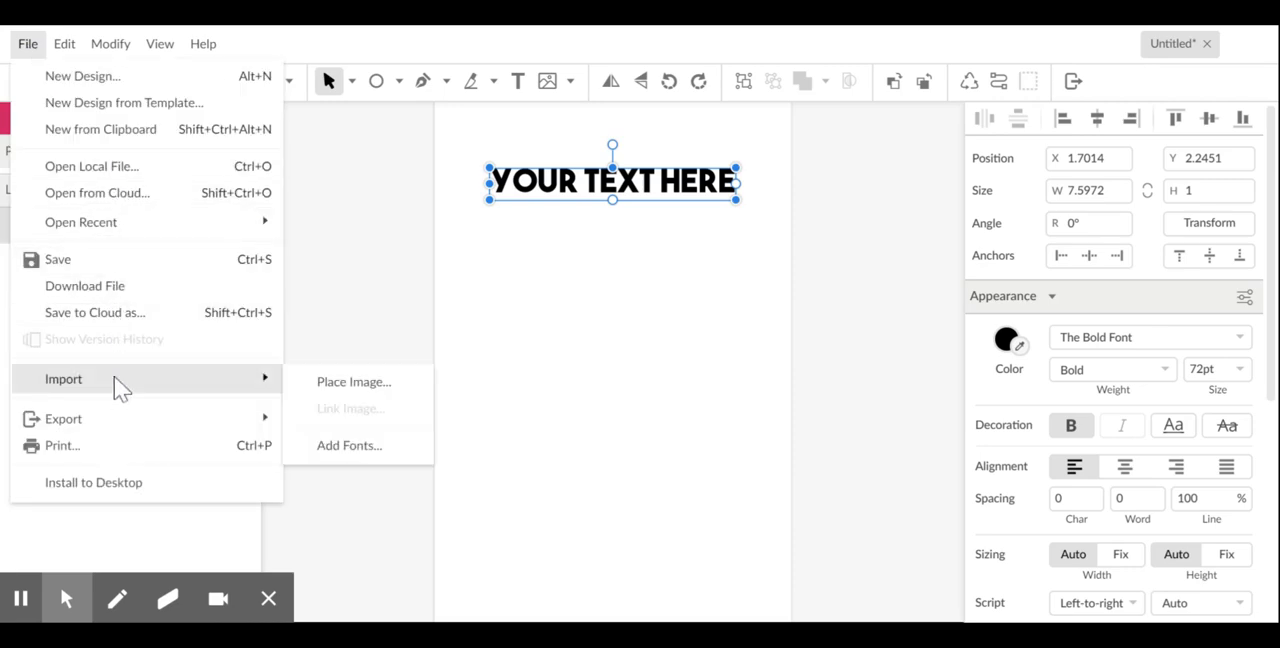
left_click(339, 446)
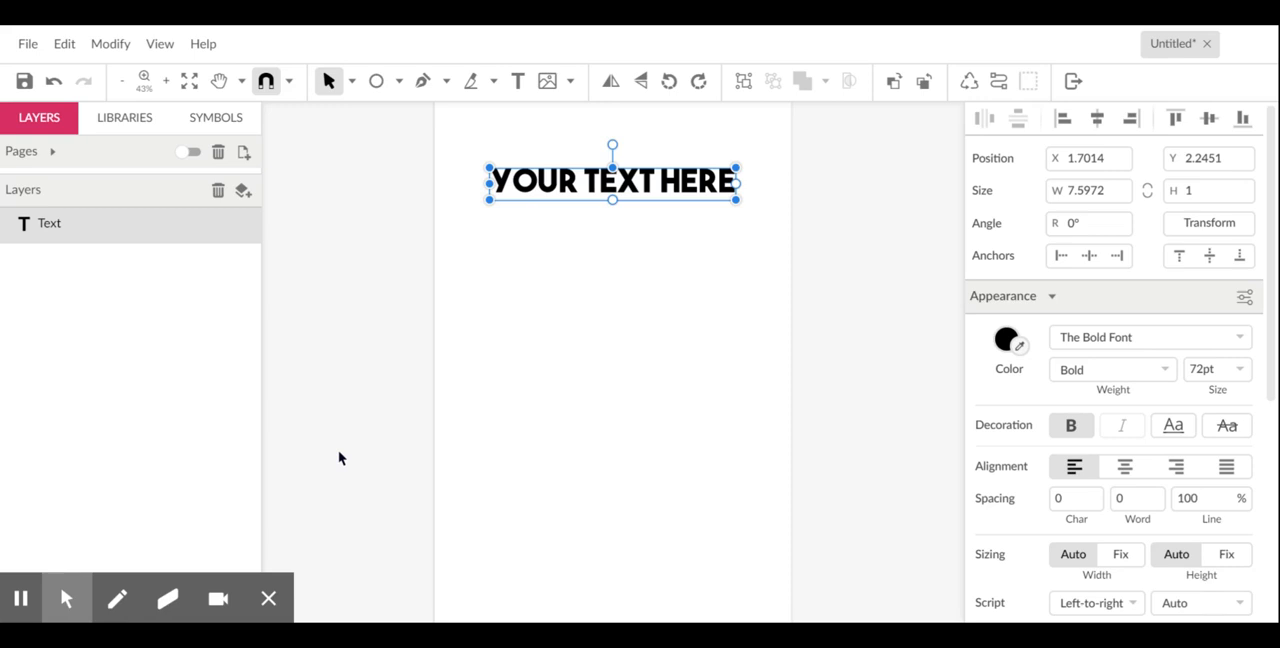
mouse_move(67, 598)
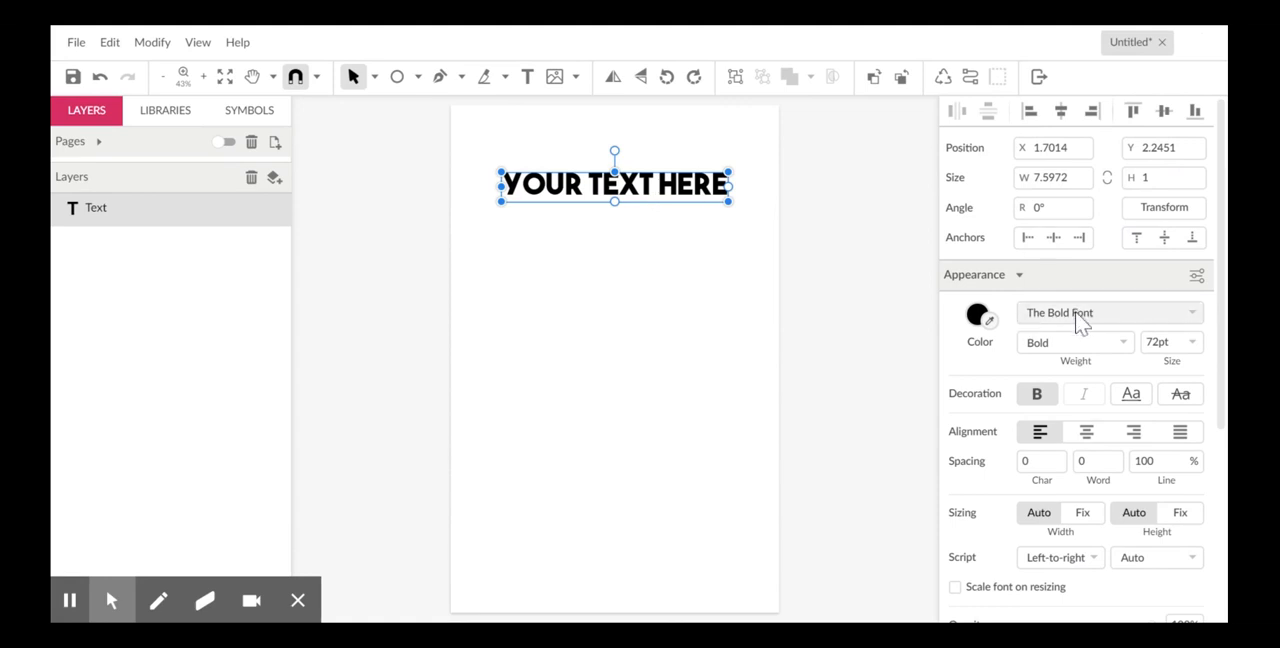
left_click(1080, 318)
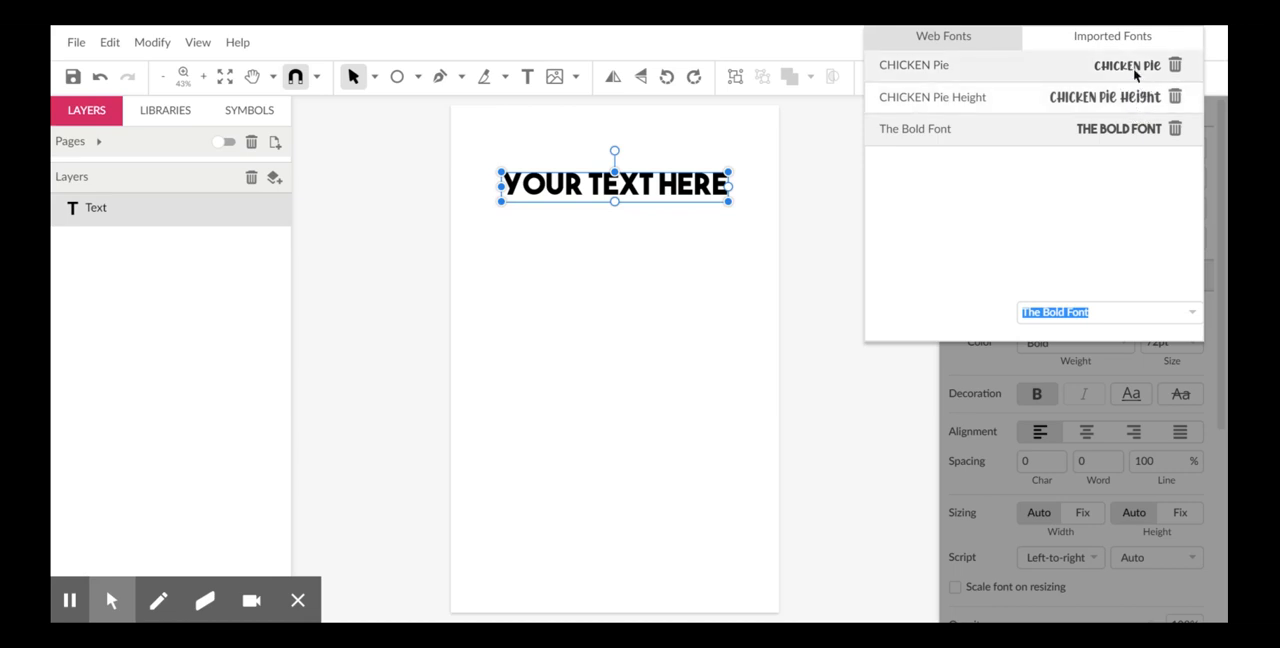
left_click(1134, 104)
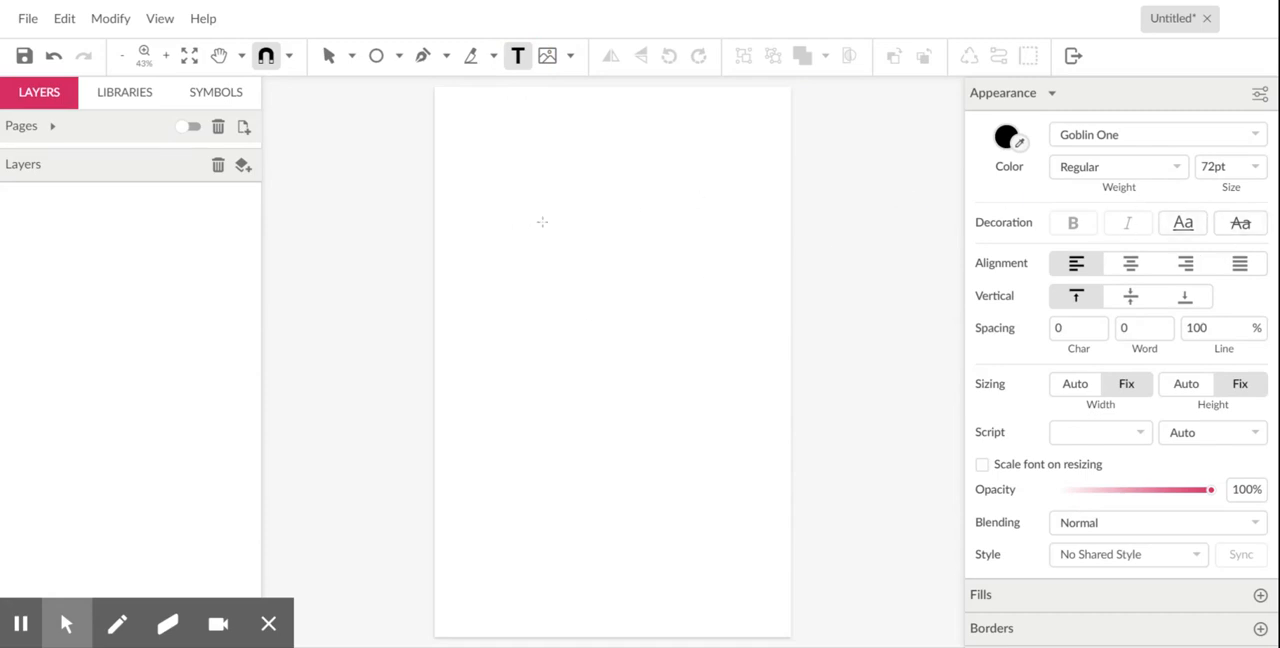
- Place a text object on the upper half of the page reading "Text Rules"
left_click(489, 242)
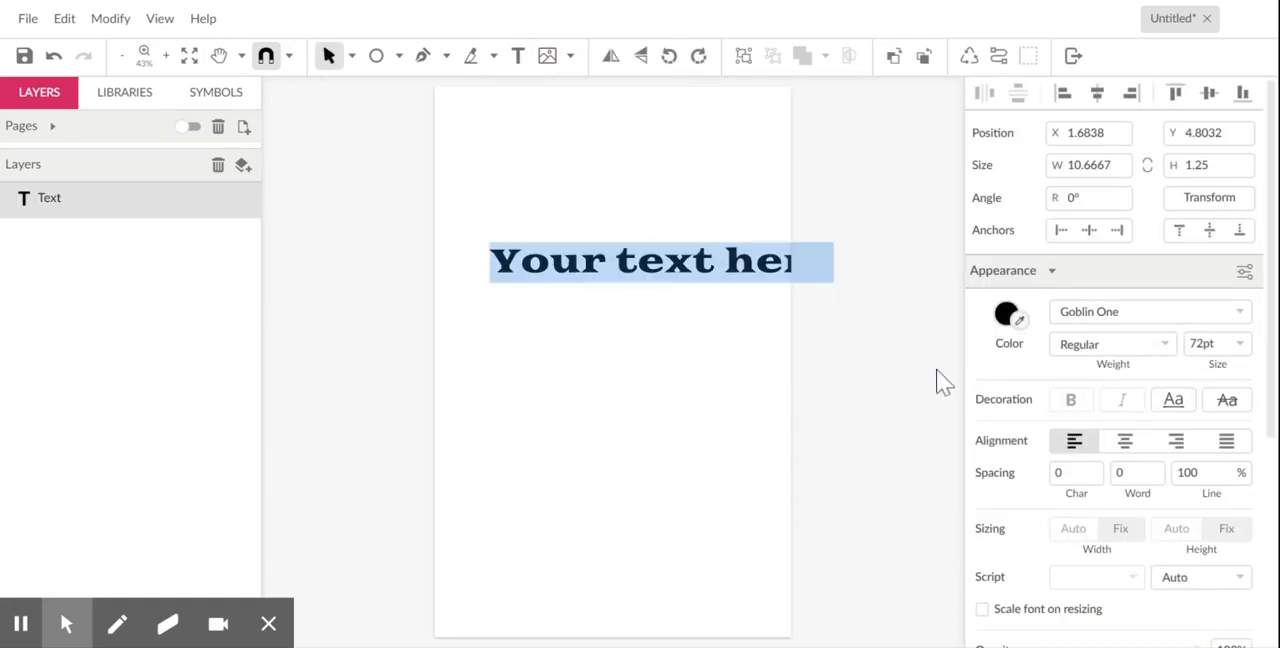
type("Te")
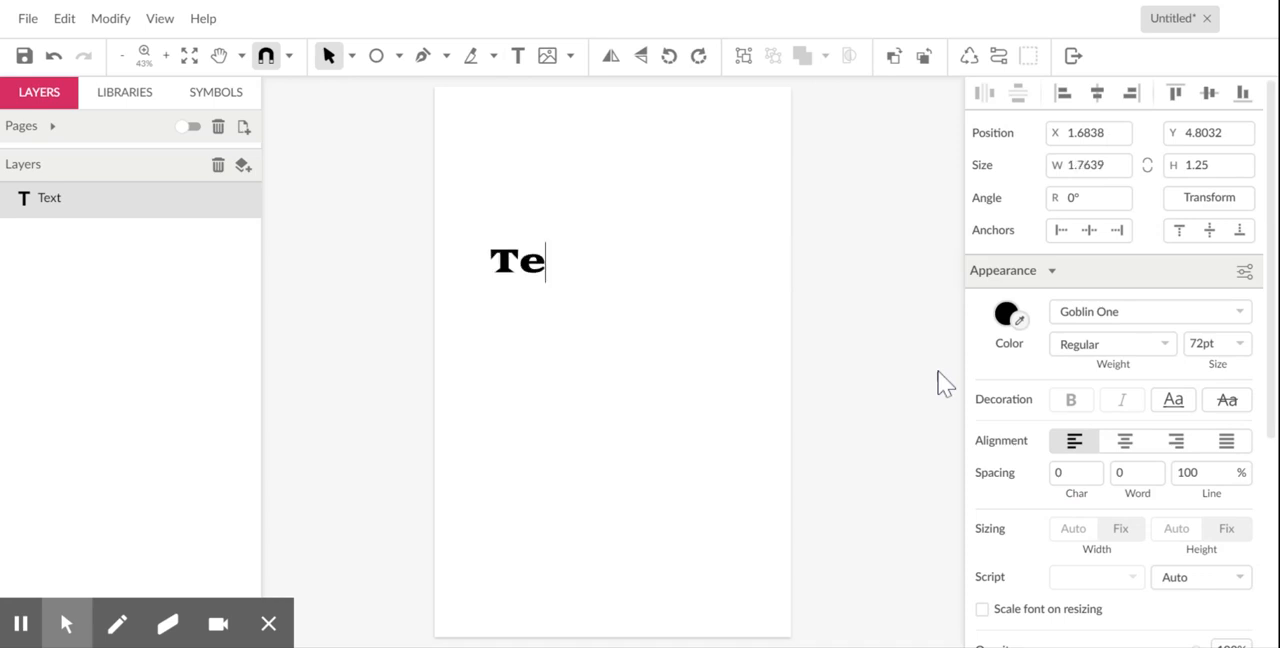
type("xt Rules")
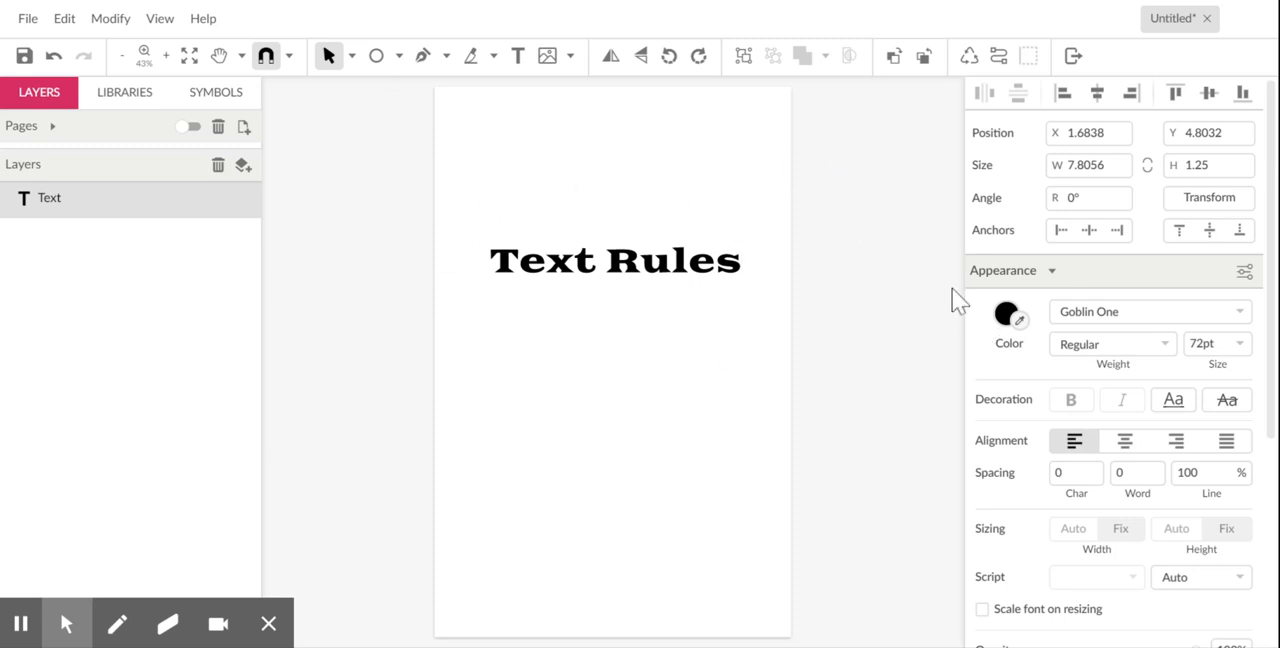
left_click(723, 262)
left_click(614, 327)
- Set the color of the "Text Rules" text to red, #FF0000
left_click(1006, 314)
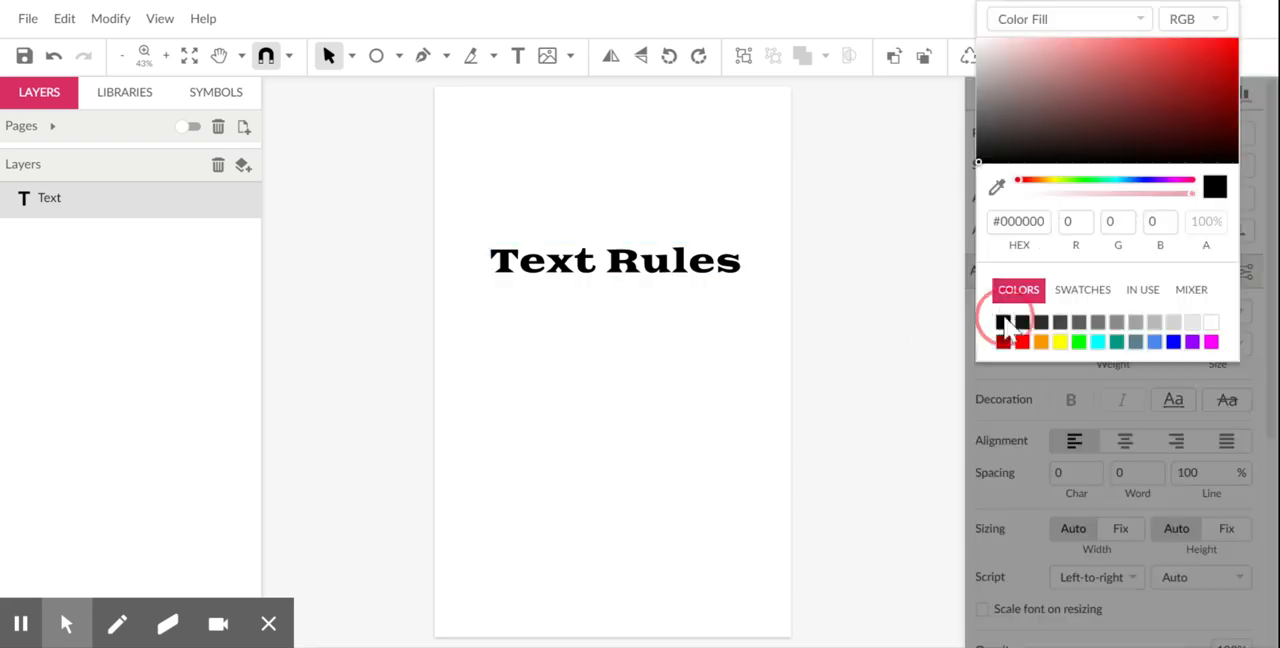
left_click(1022, 342)
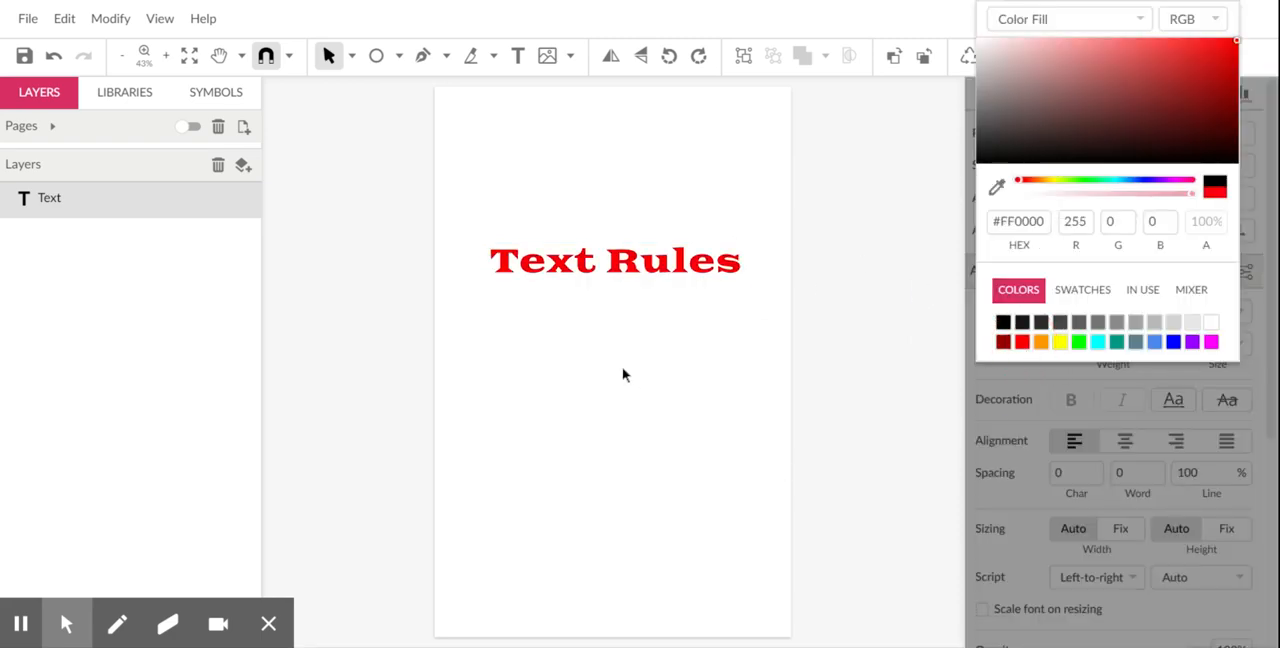
left_click(858, 286)
- Try underlining the "Text Rules" text and remove the underline again
left_click(571, 257)
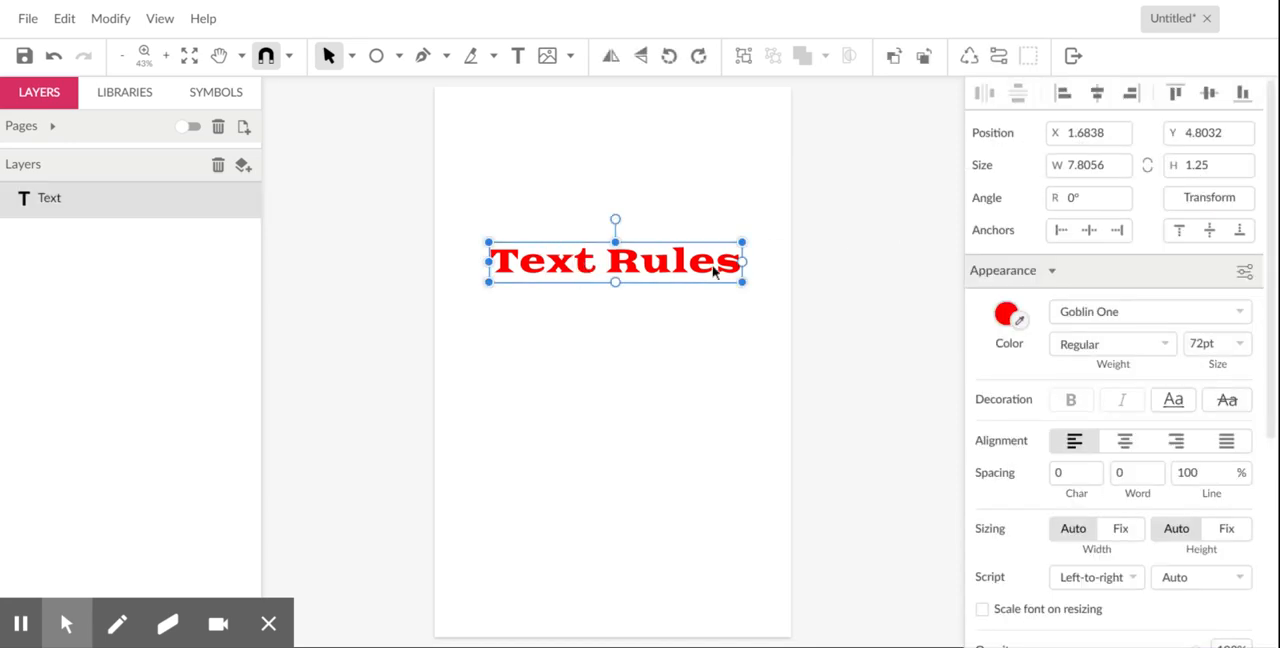
left_click(1186, 408)
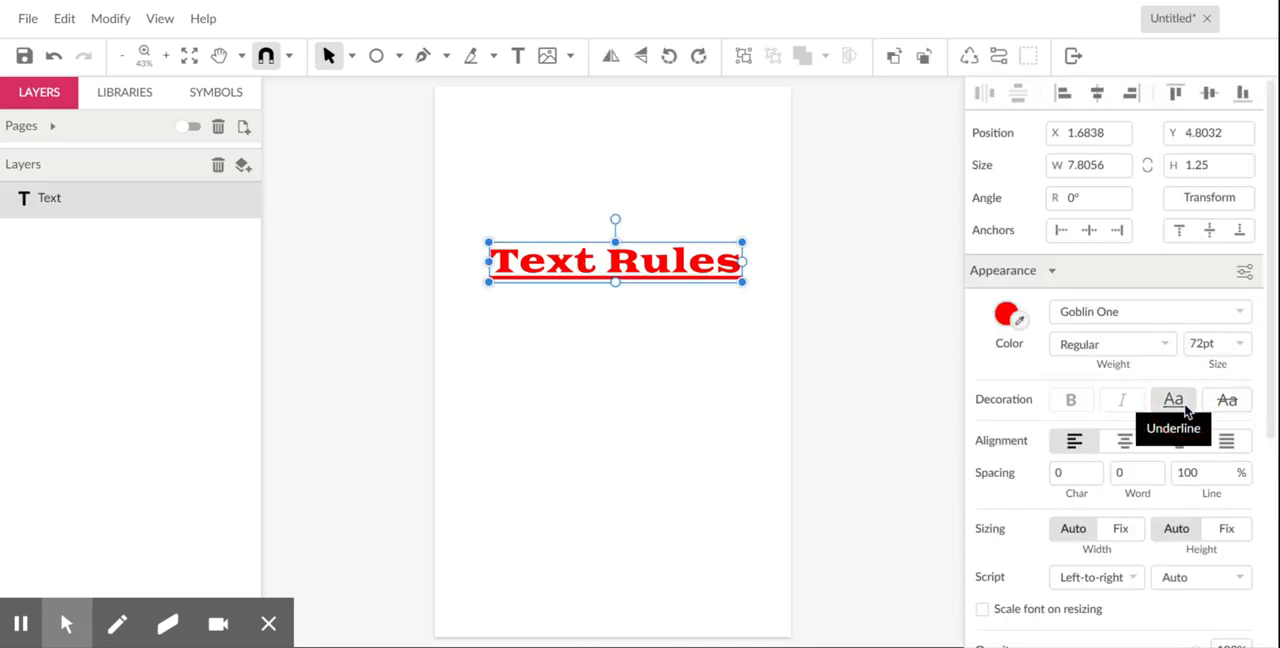
left_click(1180, 406)
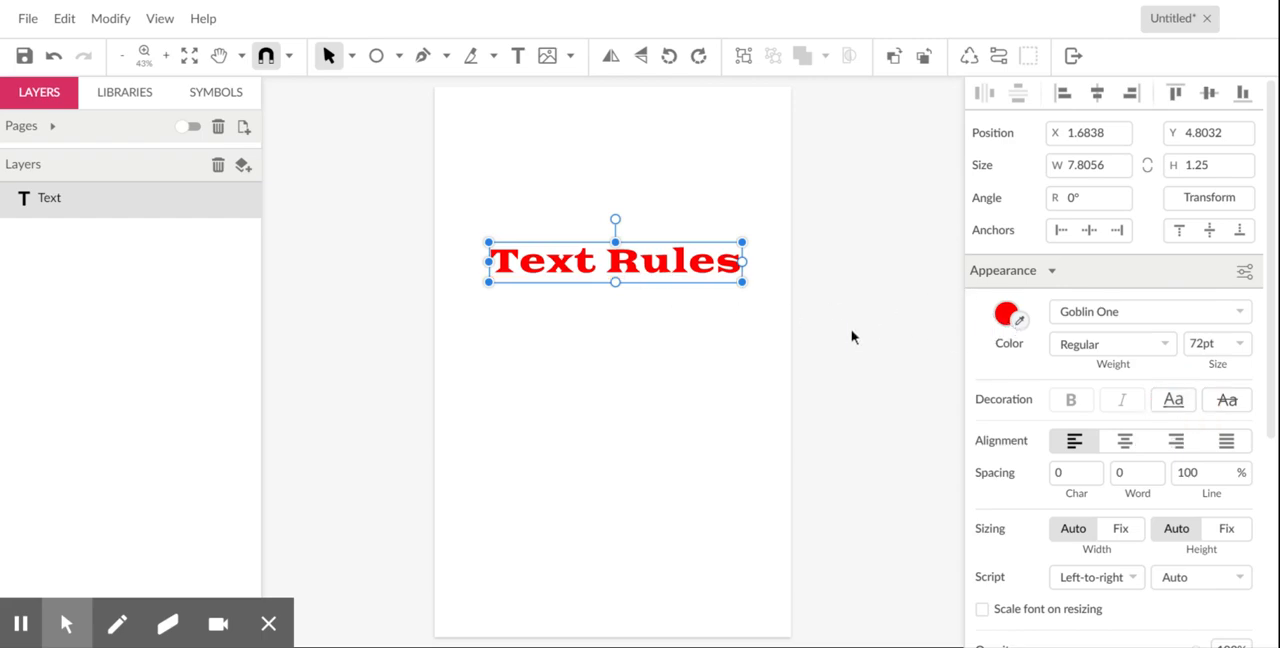
- Draw an ellipse about 9.75 wide and 5.08 high below the text and move its layer beneath the text layer
left_click(378, 57)
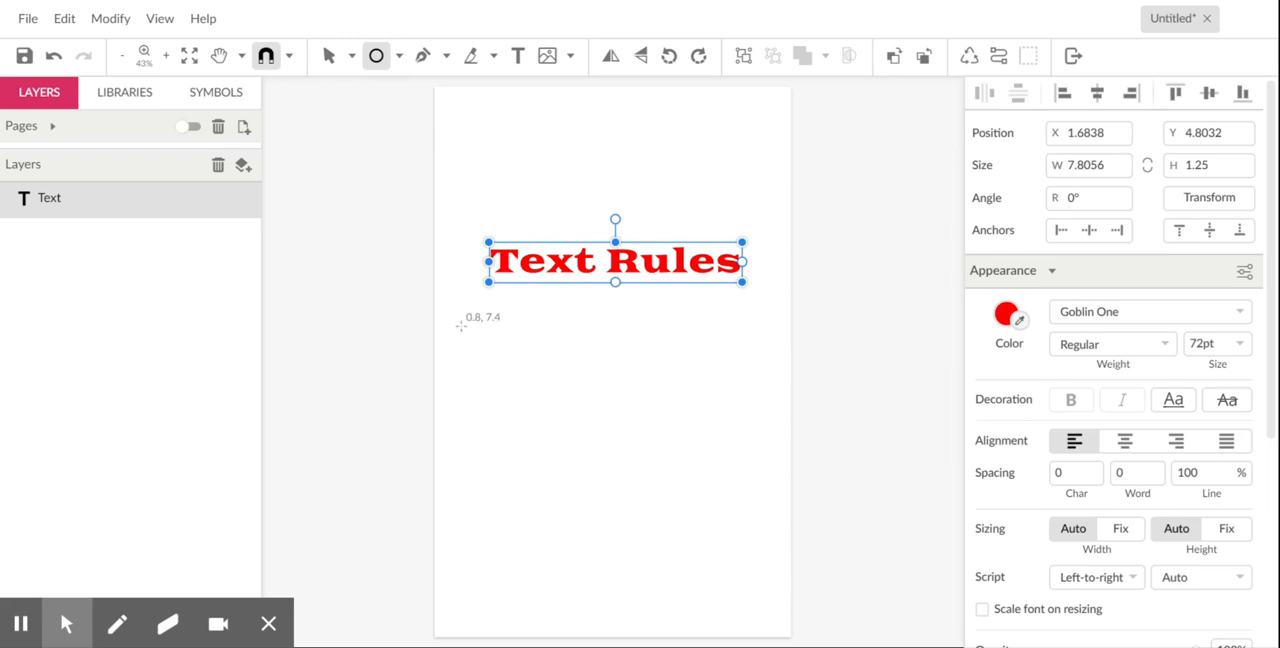
left_click_drag(461, 327, 777, 494)
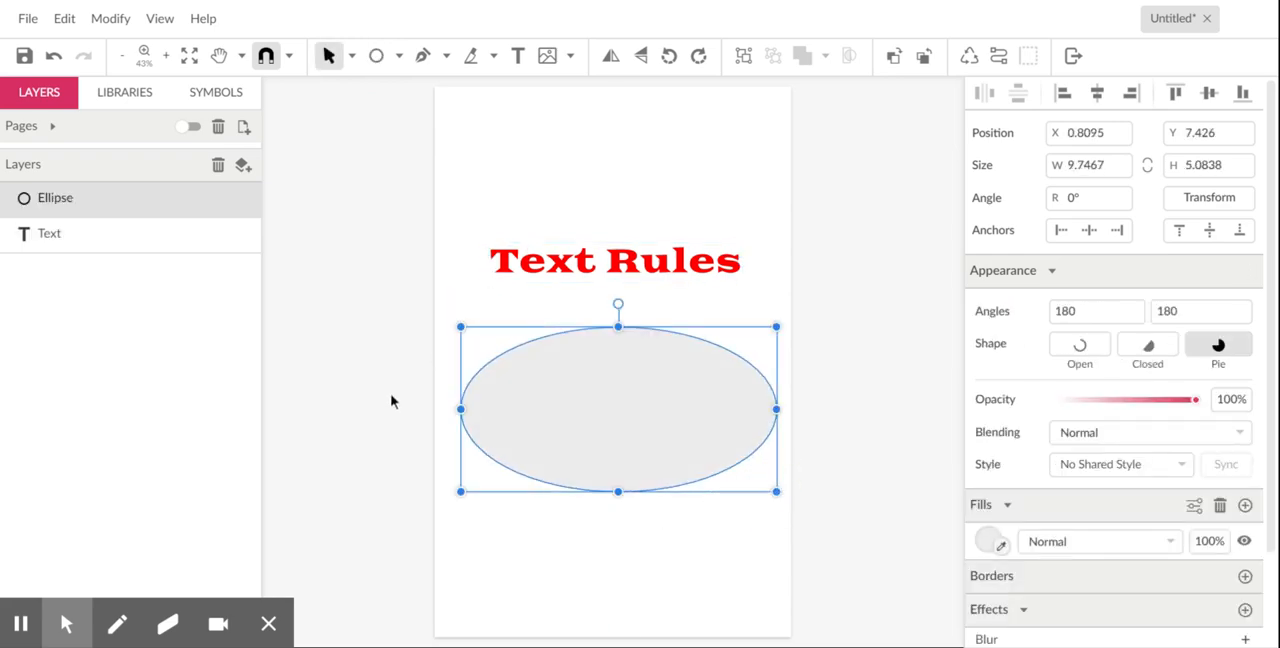
left_click(85, 205)
left_click_drag(85, 210, 264, 362)
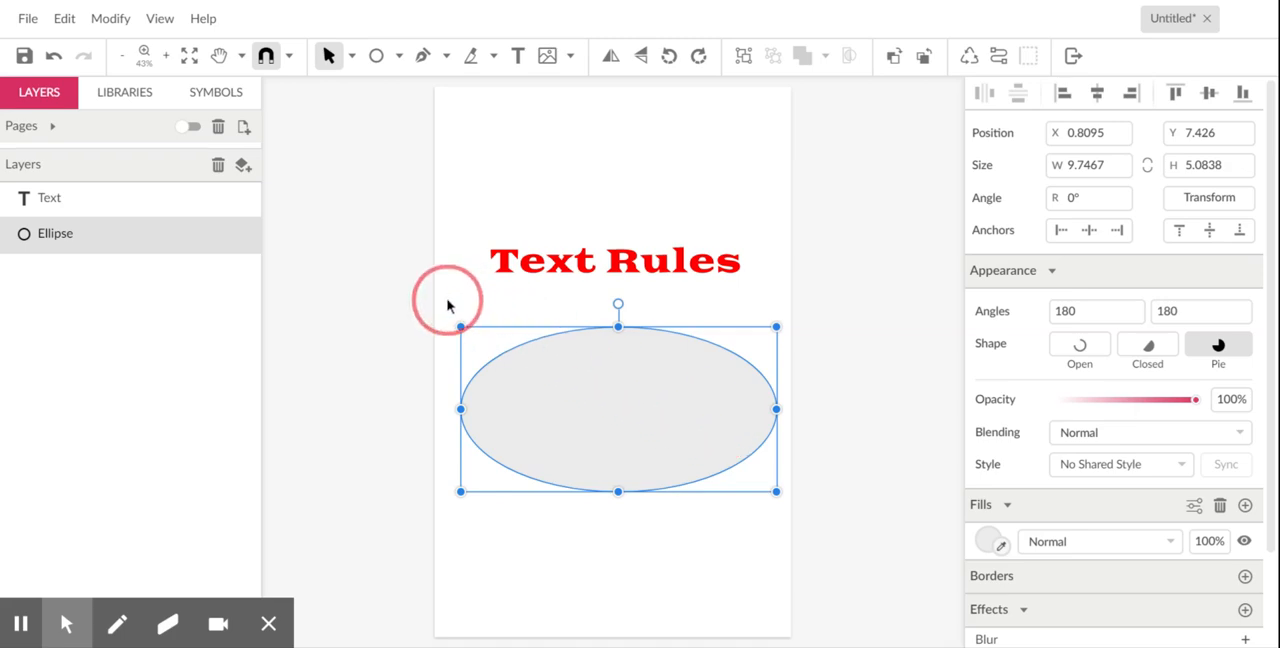
- Select both the text and the ellipse and attach the text to the ellipse's path
left_click_drag(494, 163, 605, 462)
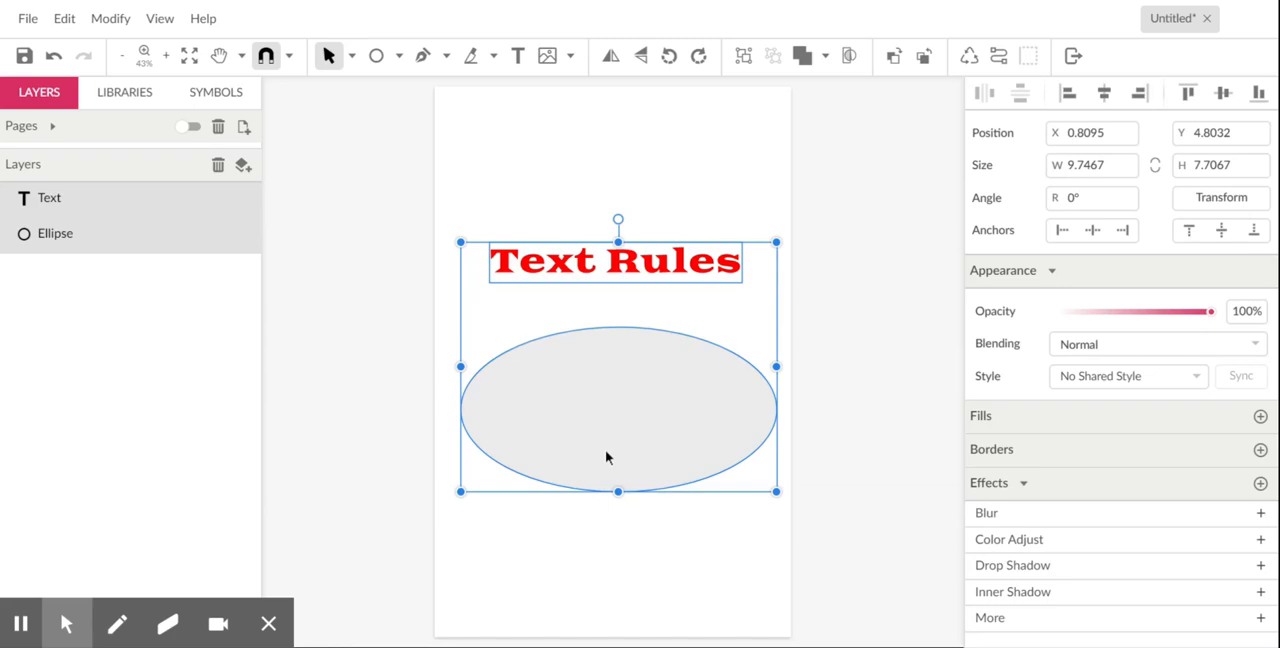
right_click(602, 376)
mouse_move(685, 77)
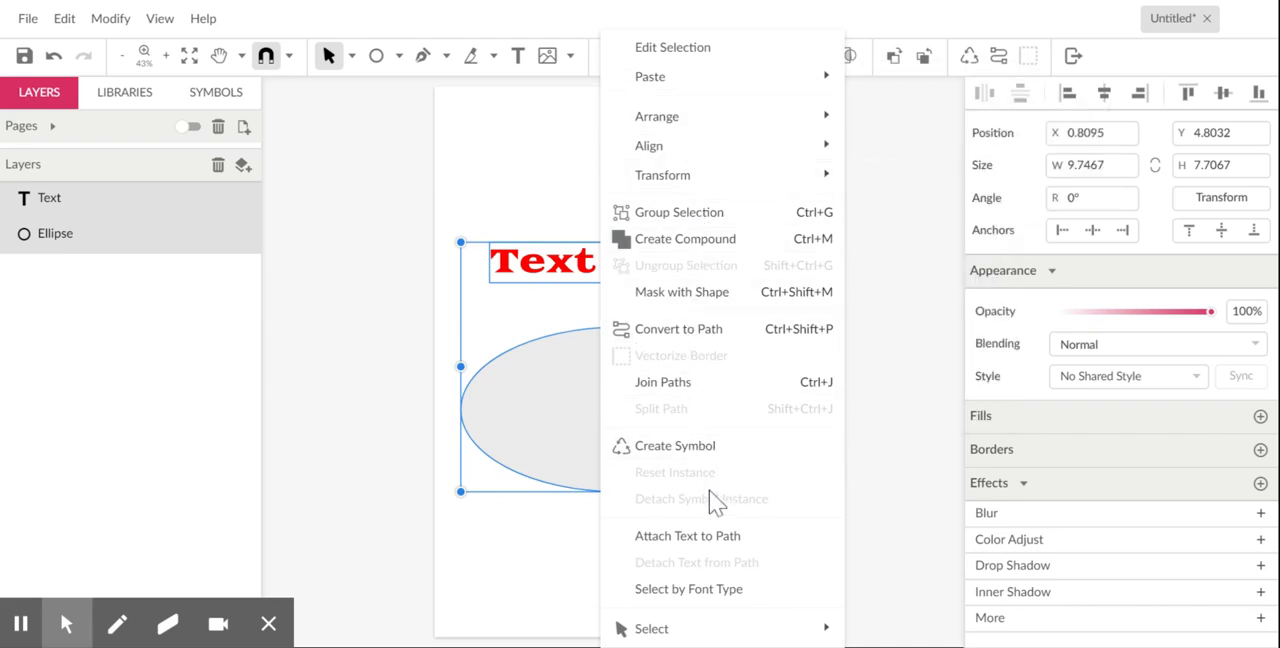
left_click(720, 552)
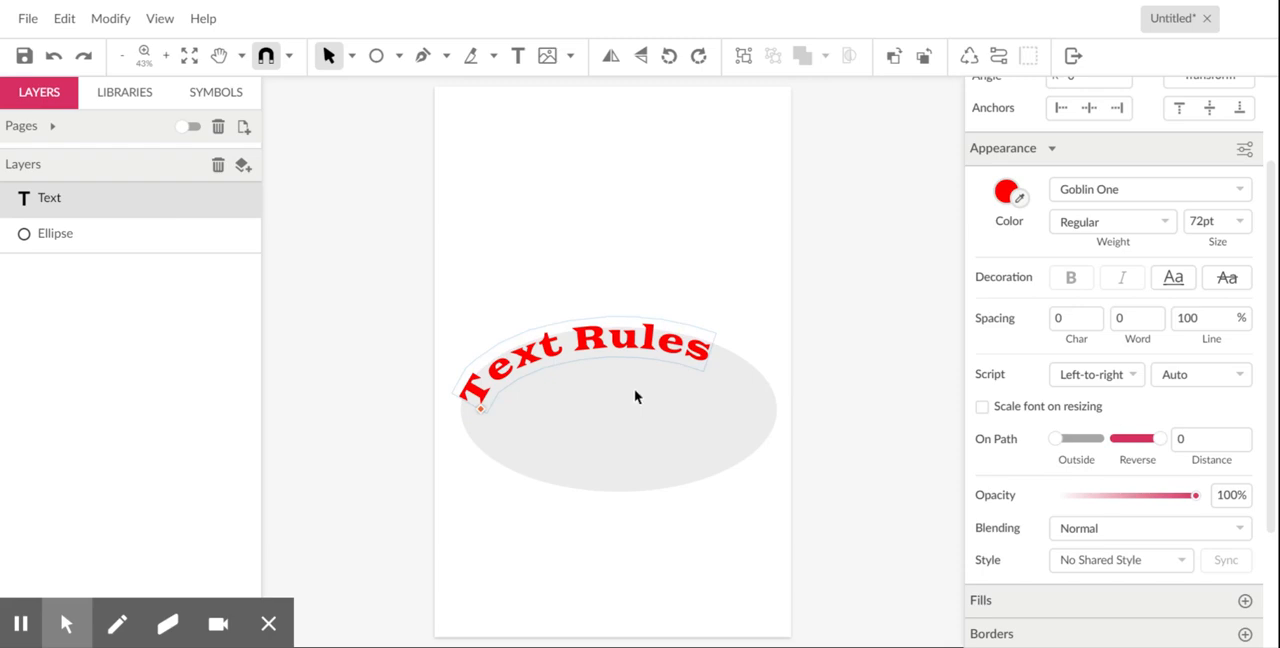
- Turn on Outside placement for the path text and slide it along the ellipse to center it over the upper edge
left_click(1057, 440)
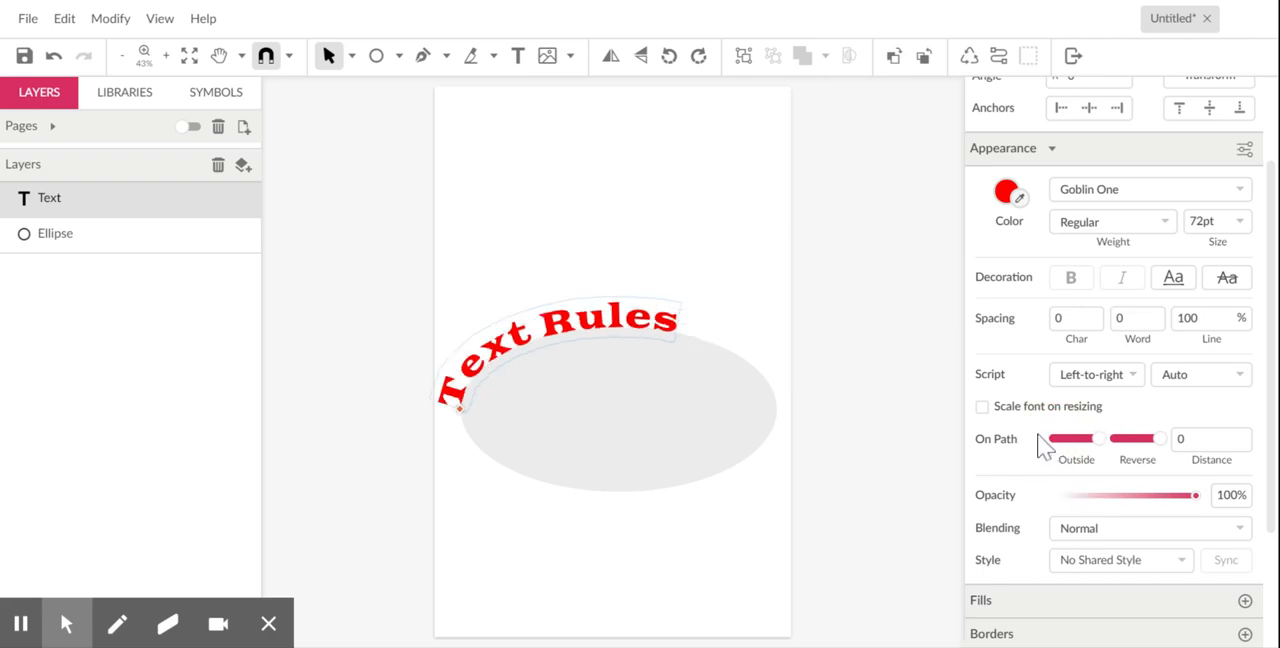
left_click(462, 413)
left_click_drag(462, 413, 508, 365)
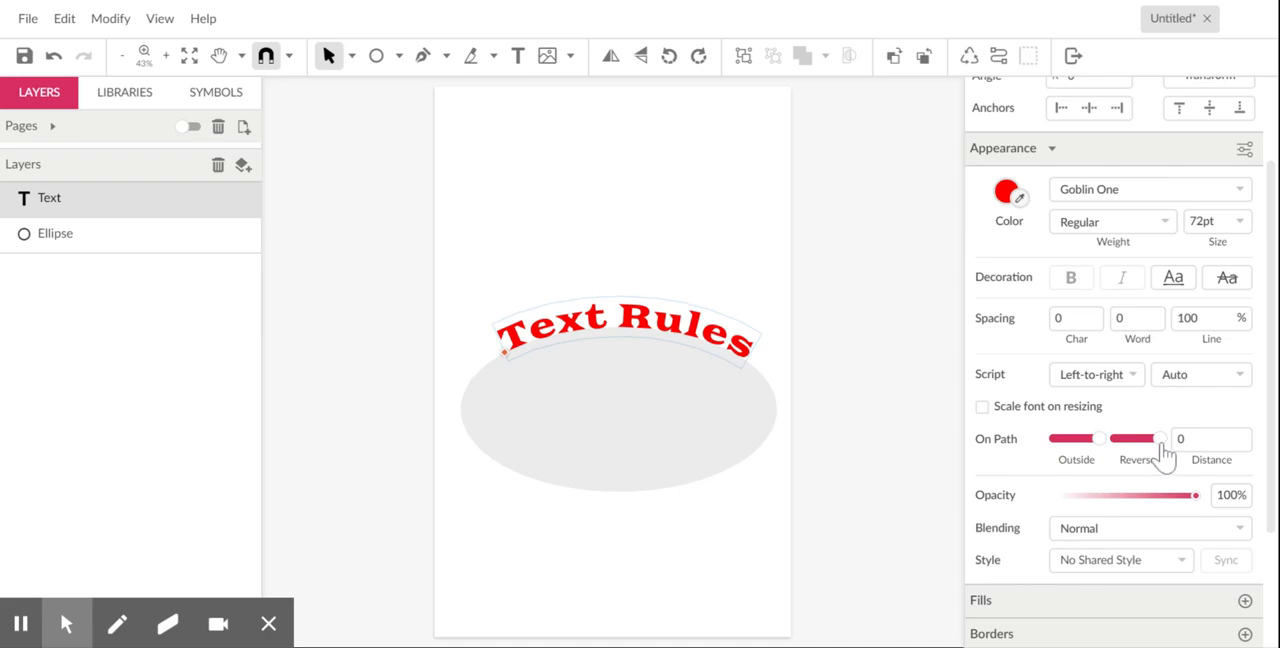
- Turn off Reverse for the path text, center it inside the ellipse's lower edge, and revert the path placement
left_click(1160, 446)
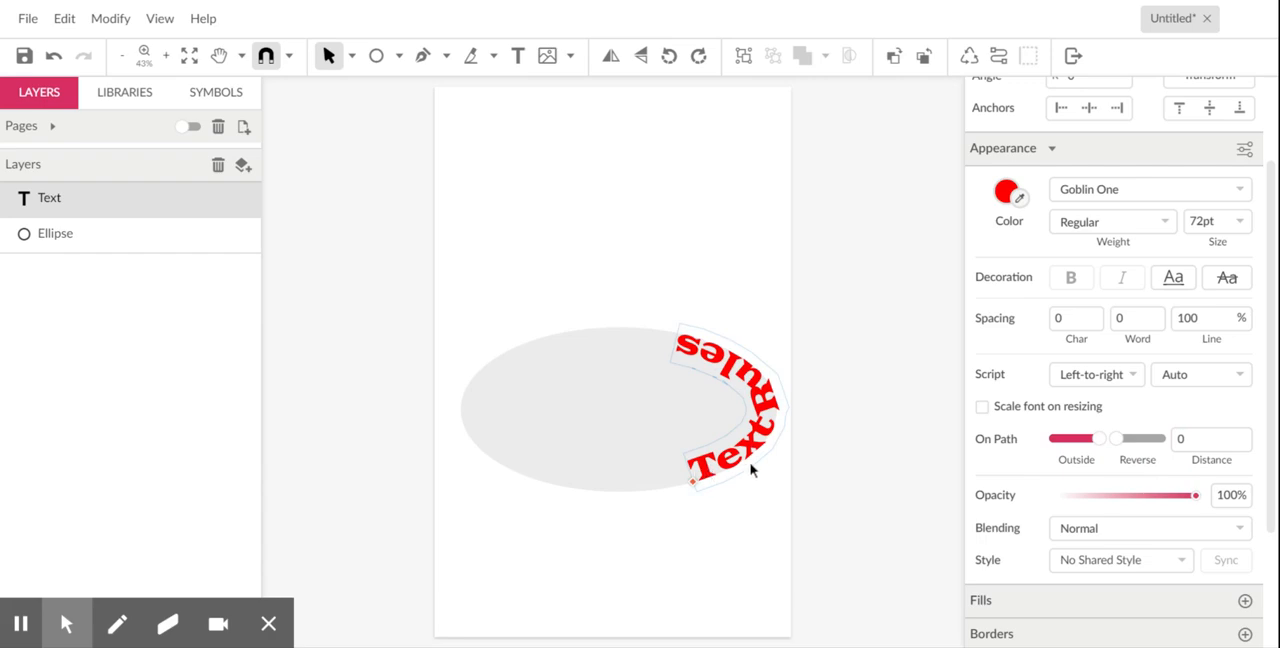
mouse_move(694, 486)
left_mouse_down()
mouse_move(612, 492)
mouse_move(657, 497)
mouse_move(689, 481)
left_mouse_up()
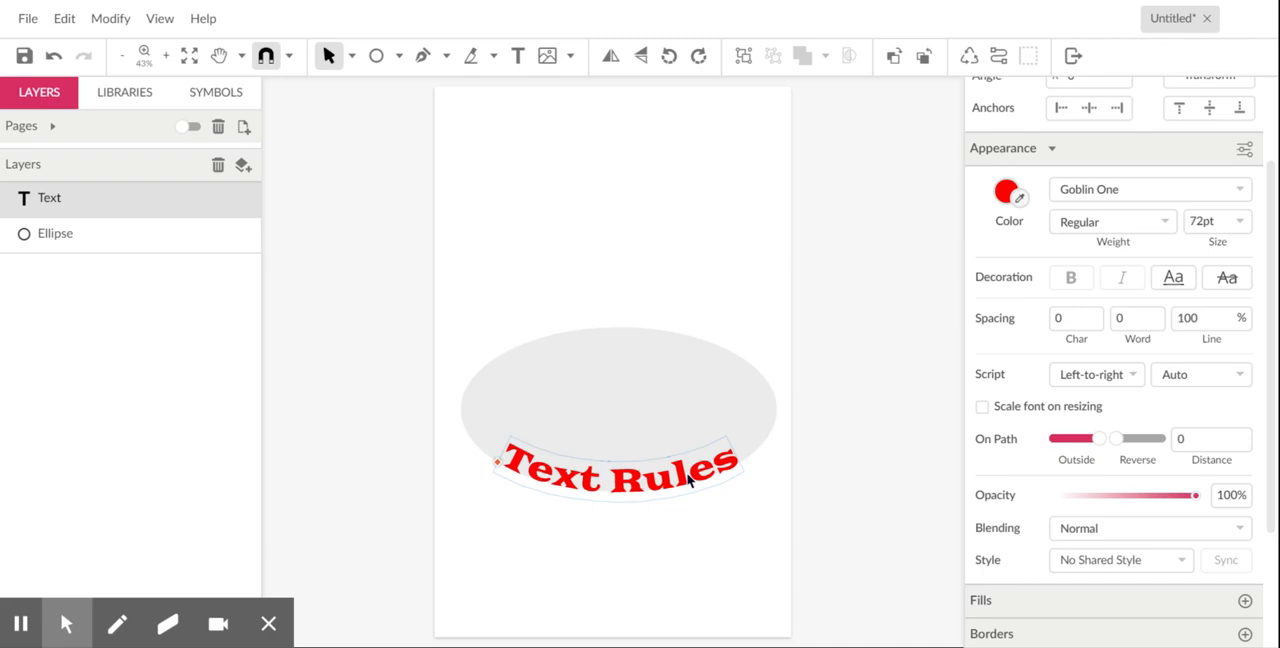
left_click(1115, 450)
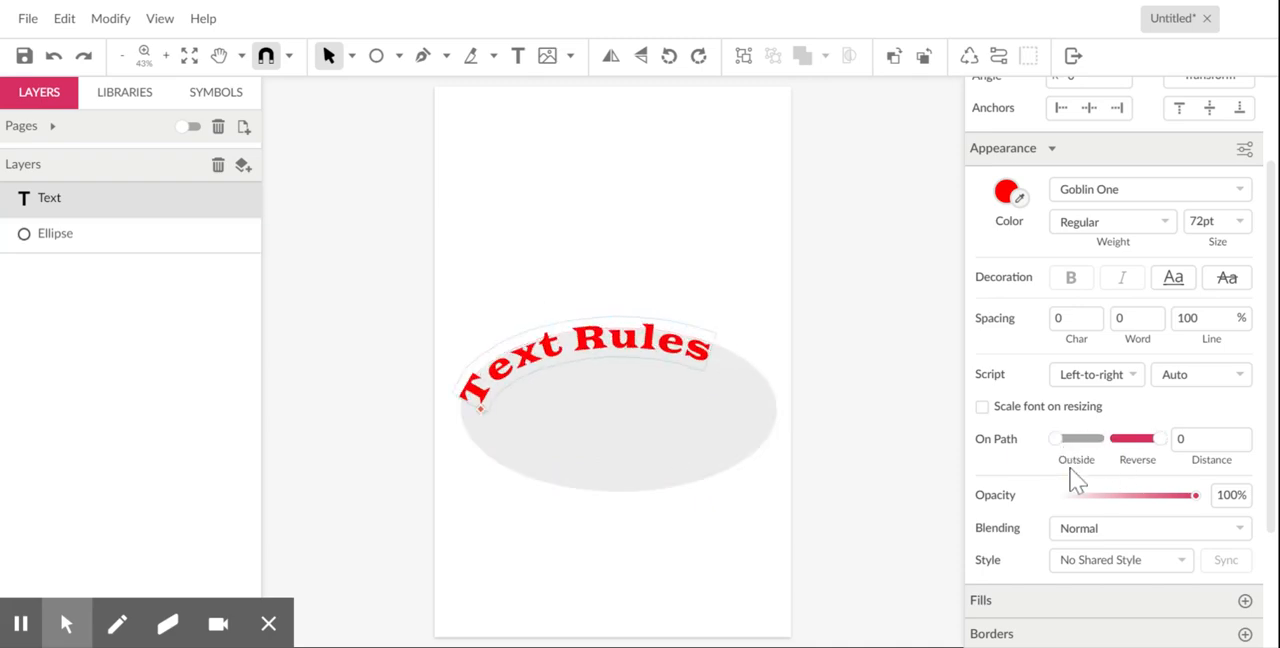
- Turn off Reverse with Outside left off and slide the text to center it beneath the ellipse's lower edge
left_click(1160, 440)
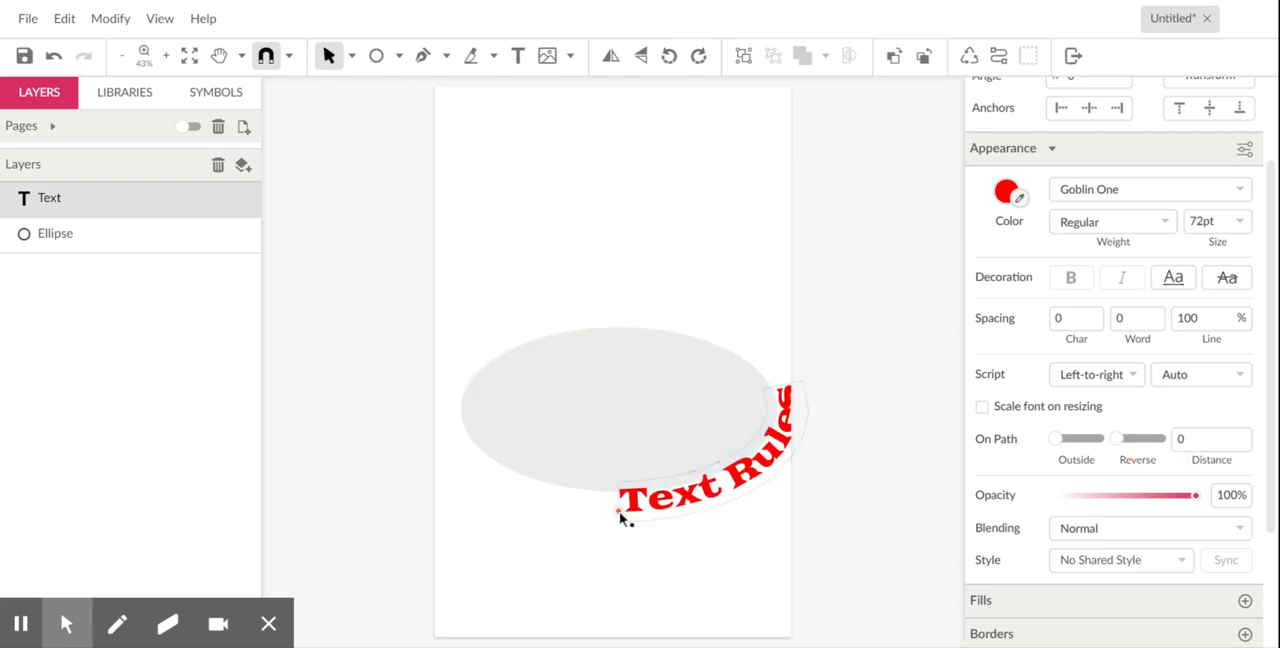
left_click_drag(620, 515, 683, 513)
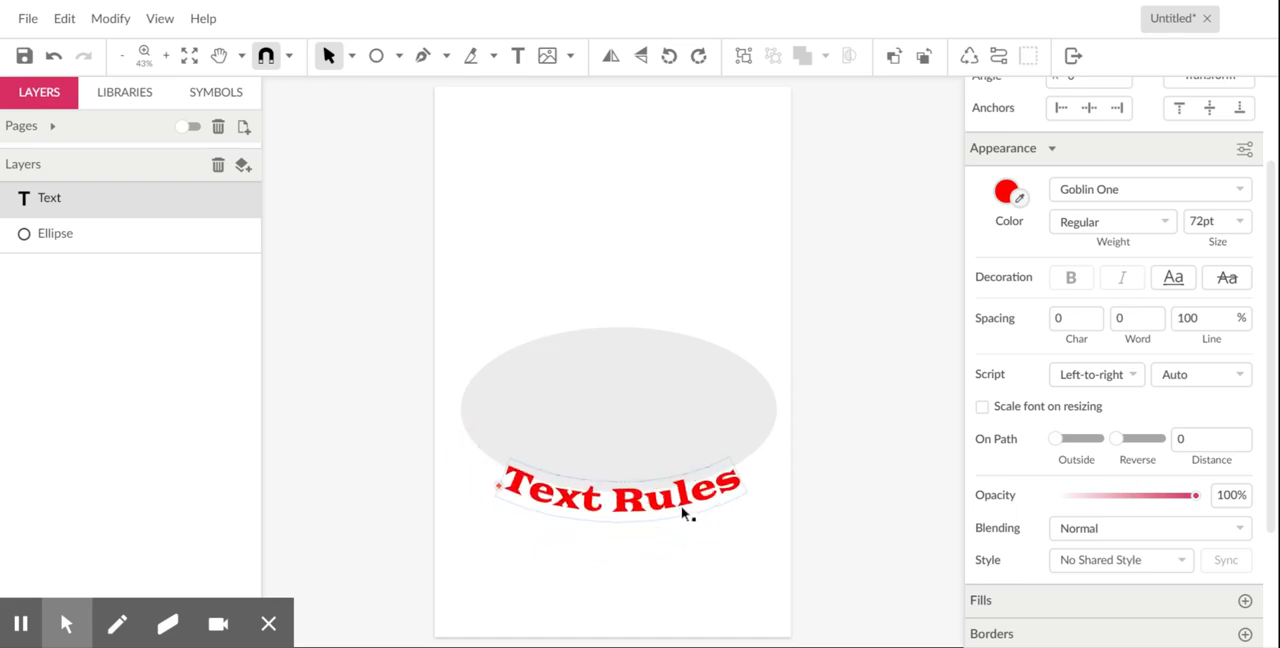
- Try toggling the Outside and Reverse path options and undo the path placement changes
left_click(1058, 447)
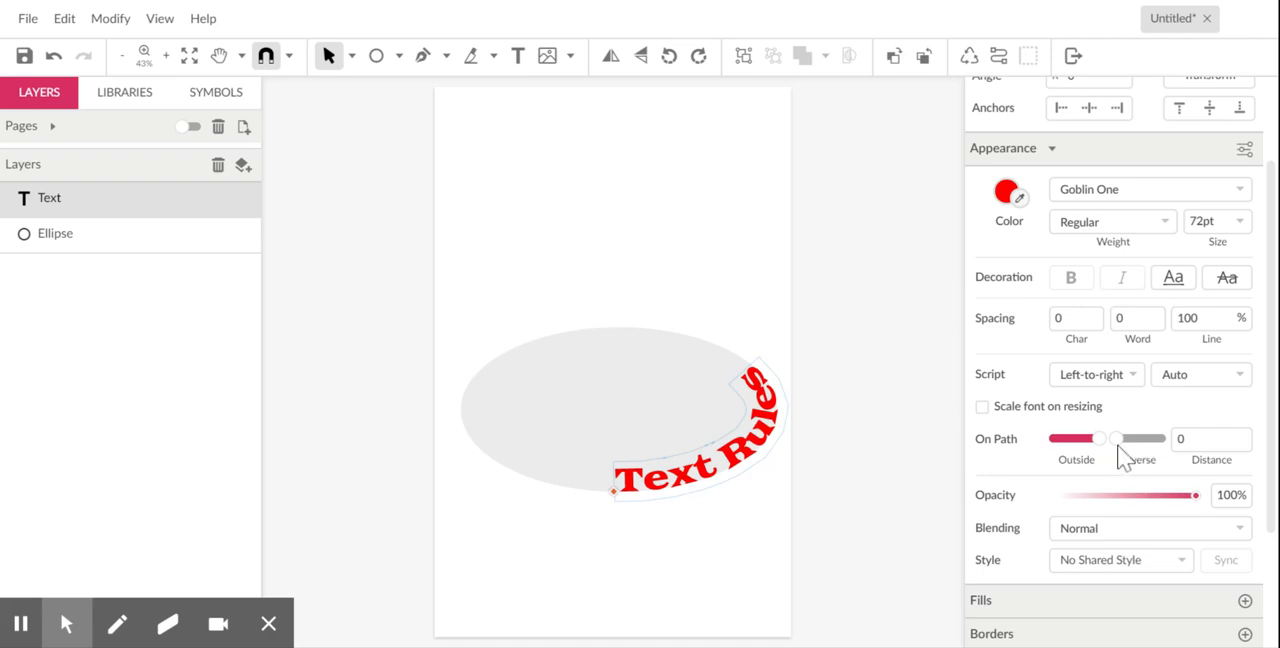
left_click(1120, 450)
key("ctrl+z")
key("ctrl+z")
key("ctrl+z")
key("ctrl+z")
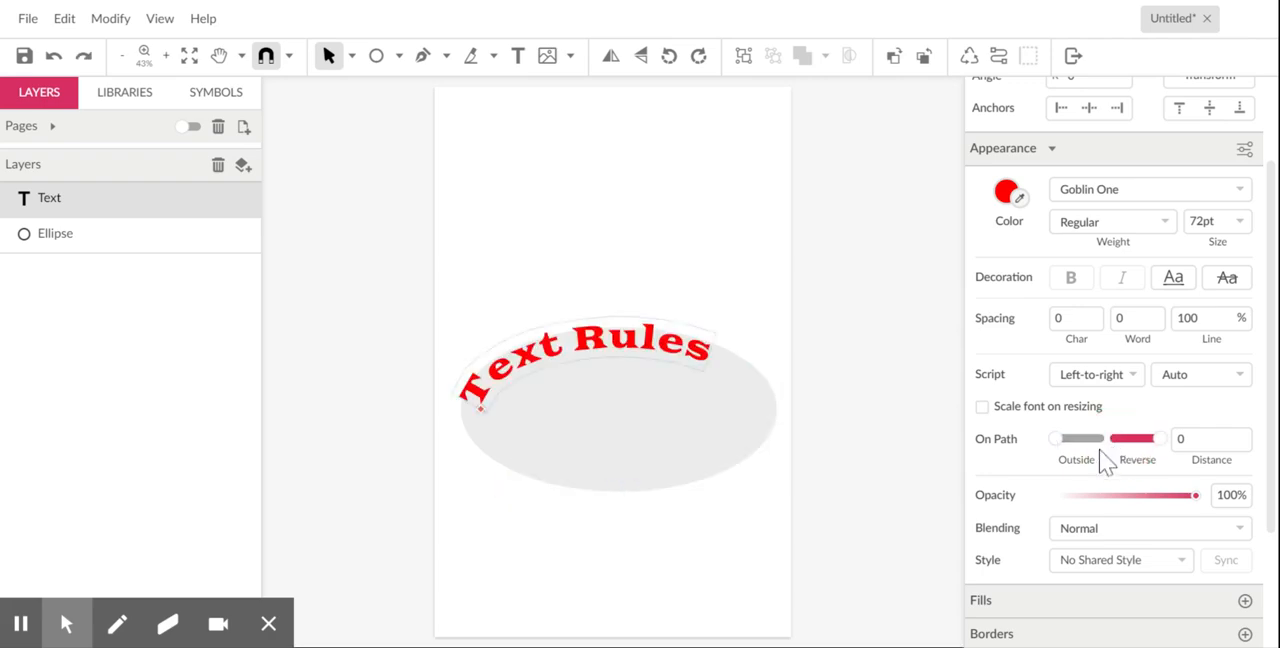
- Enable Outside with Reverse kept on, and slide the path text to center it above the ellipse's upper edge
left_click(1065, 440)
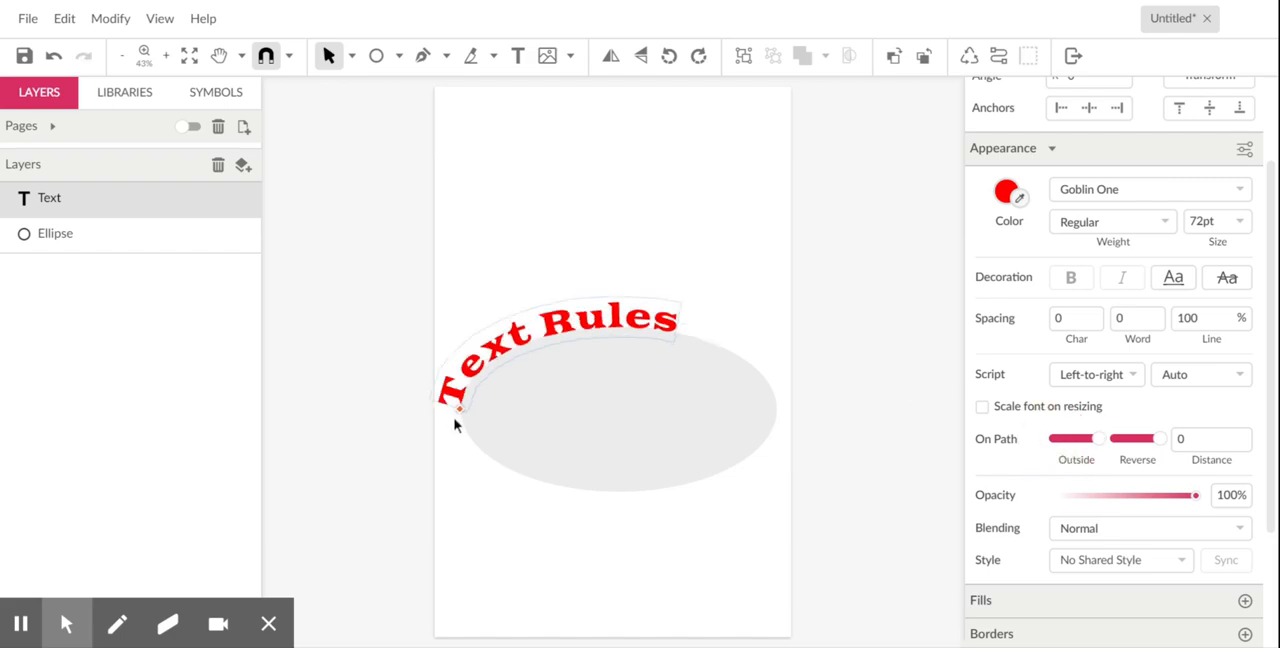
left_click_drag(460, 410, 499, 367)
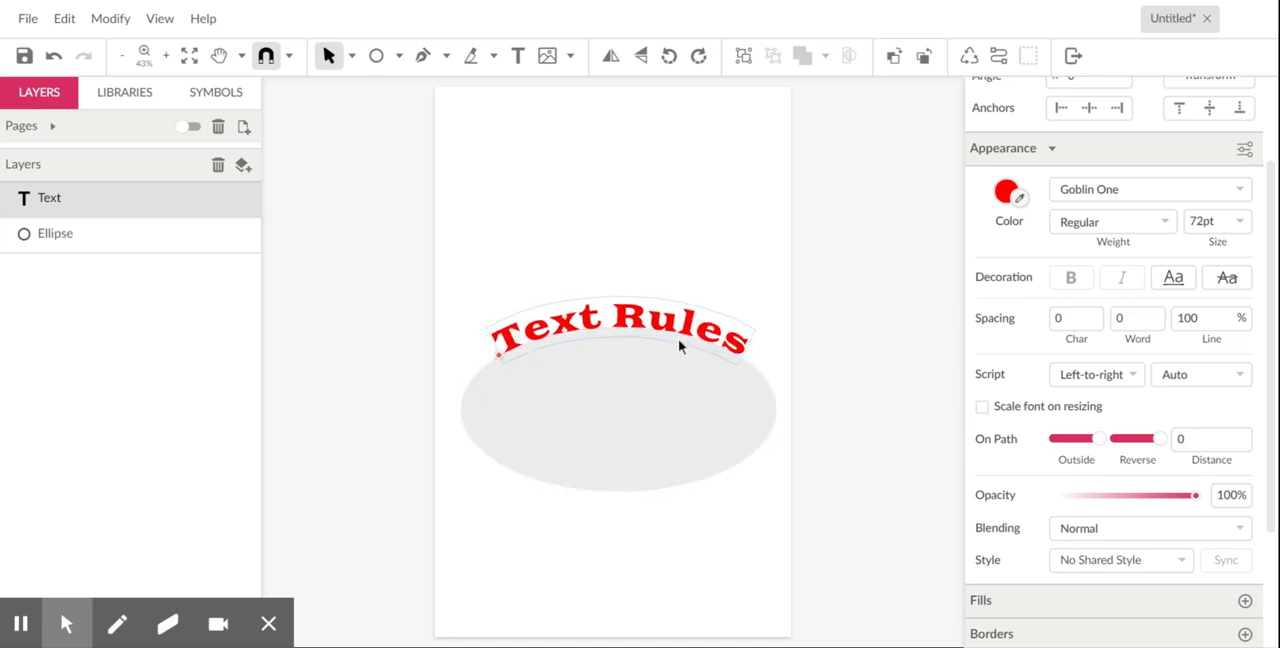
- Replace the capital R in the path text with a lowercase r so that it reads "Text rules"
left_click(517, 55)
left_click(616, 322)
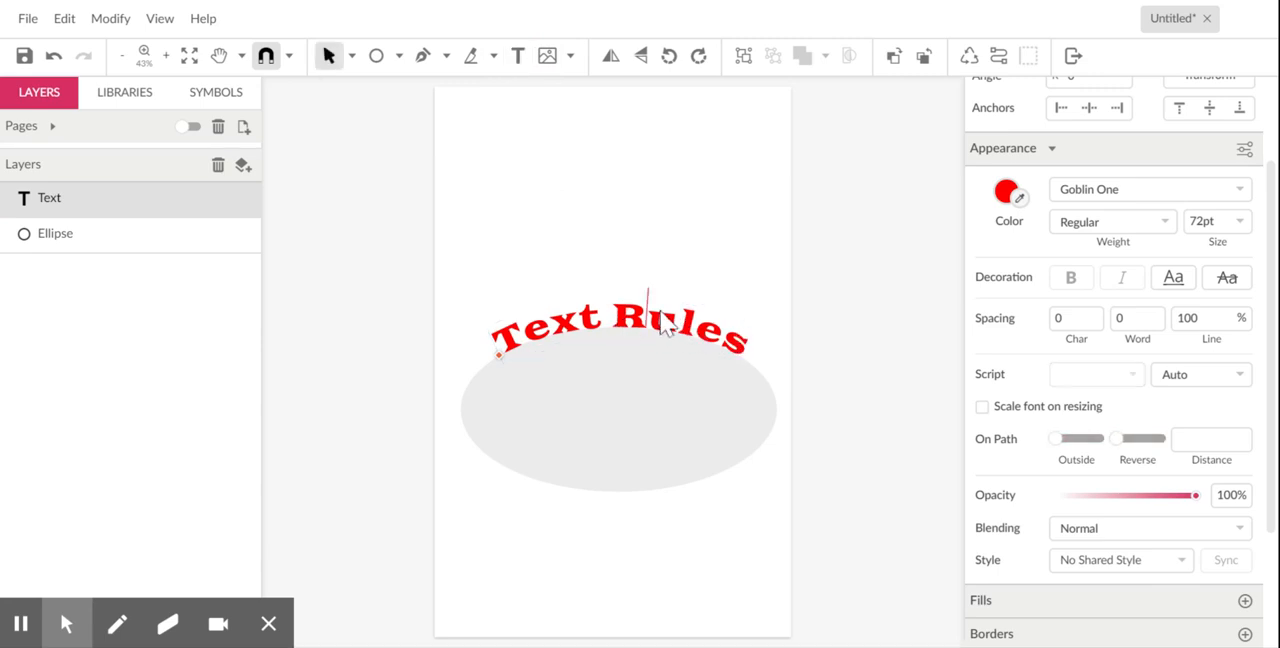
key("BackSpace")
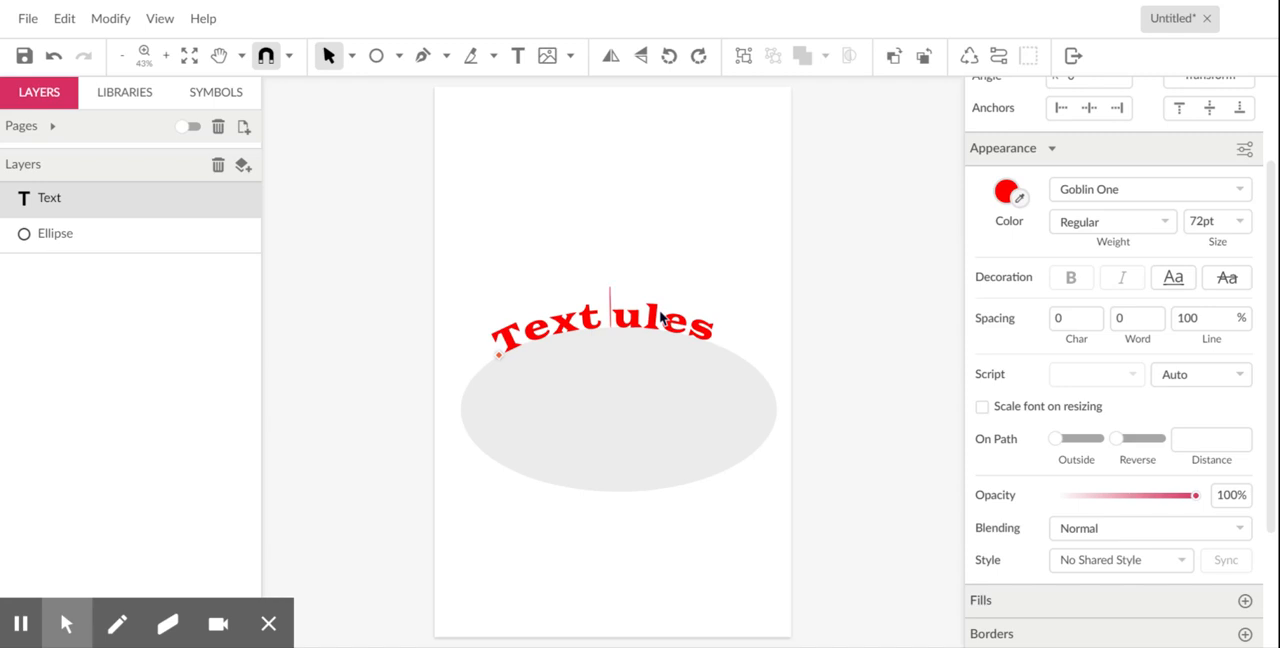
type("r")
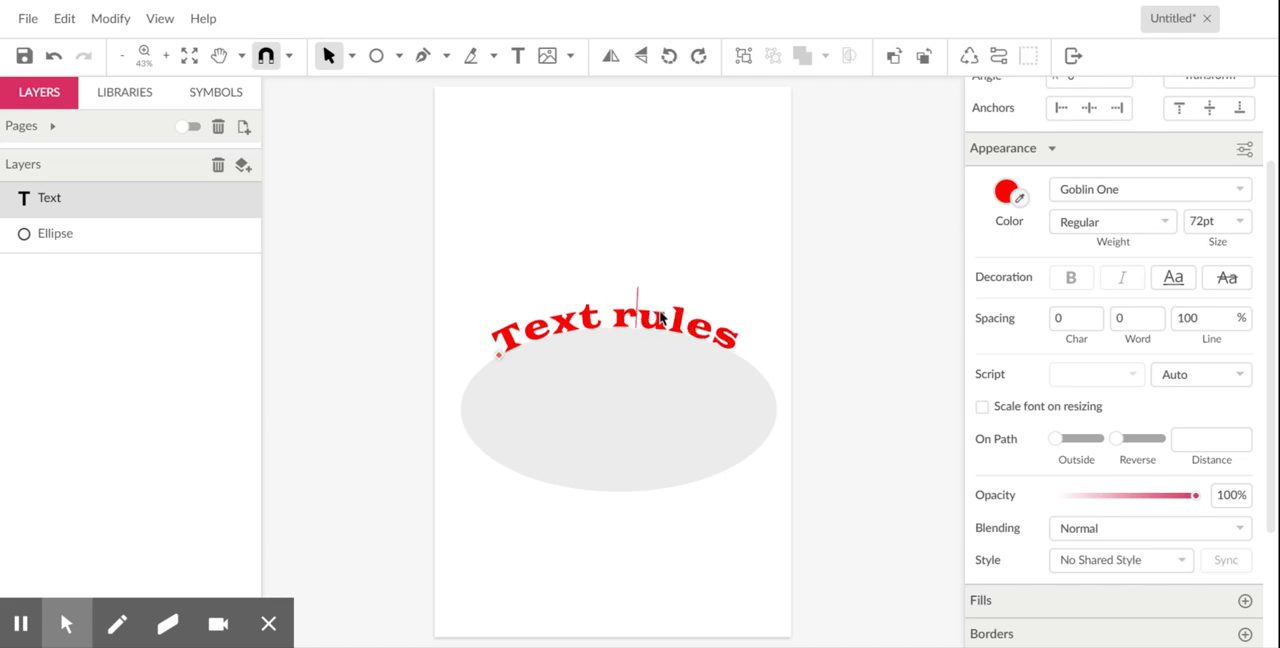
- Select the whole path text, apply the web font ABeeZee to it, and finish the text editing
left_click(651, 310)
left_click_drag(500, 338, 775, 368)
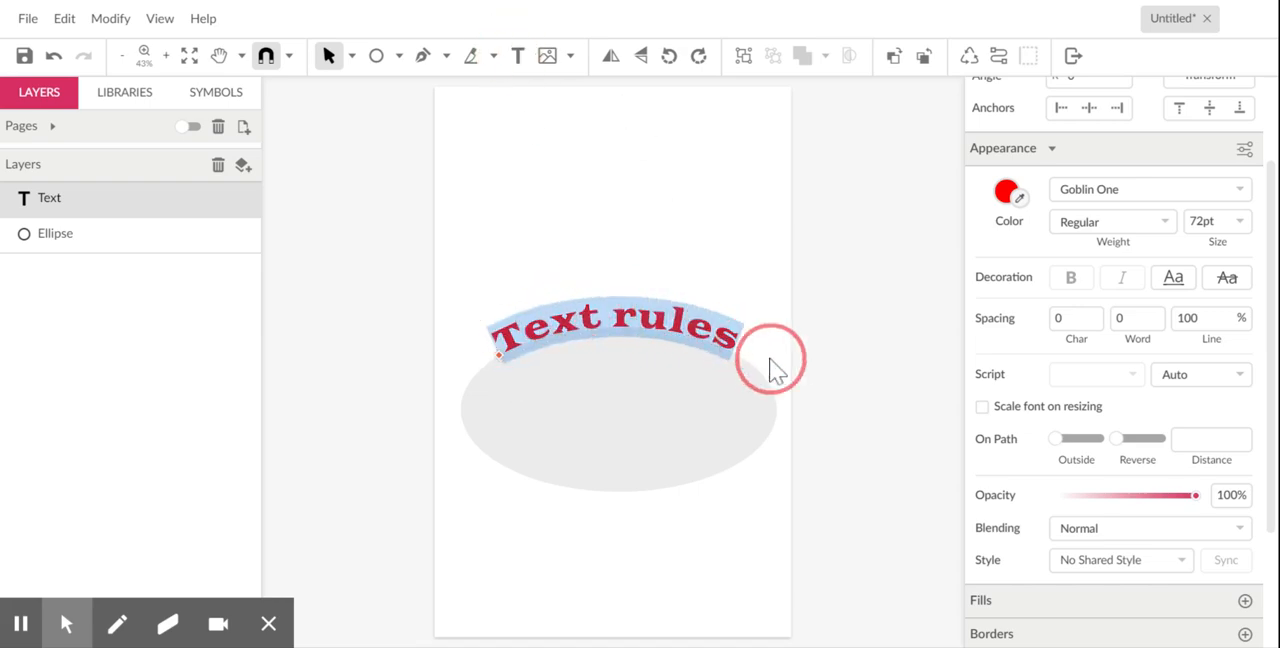
left_click(1239, 189)
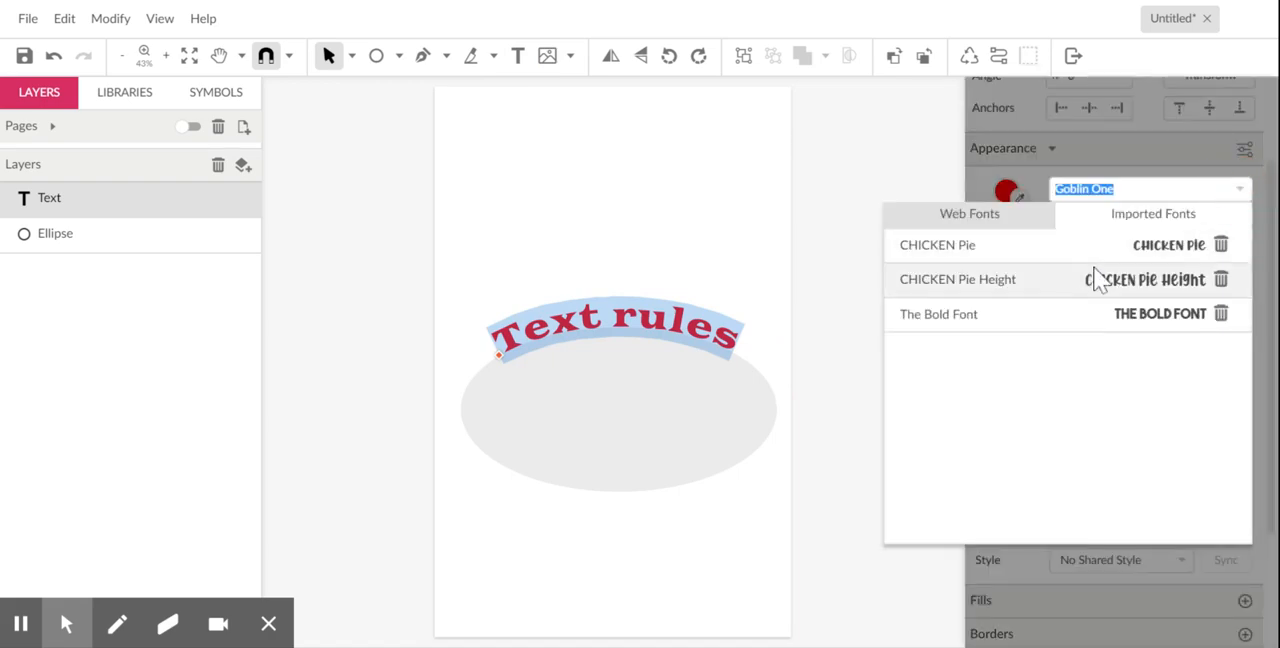
left_click(1025, 218)
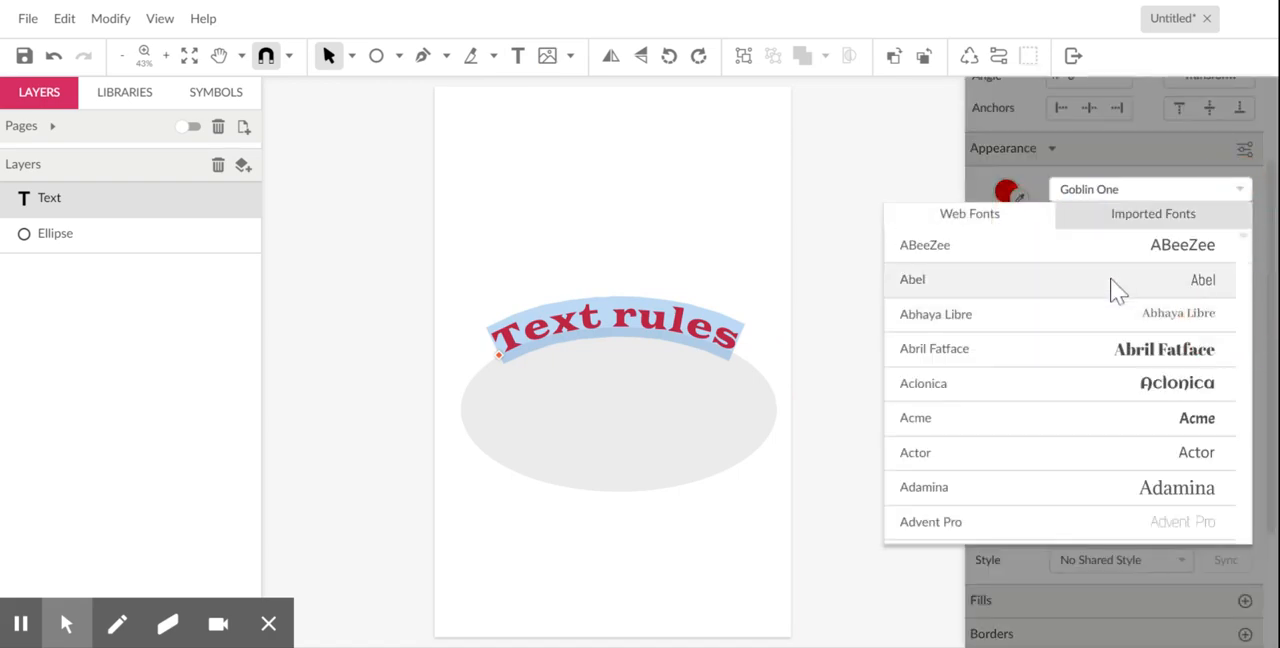
left_click(1199, 247)
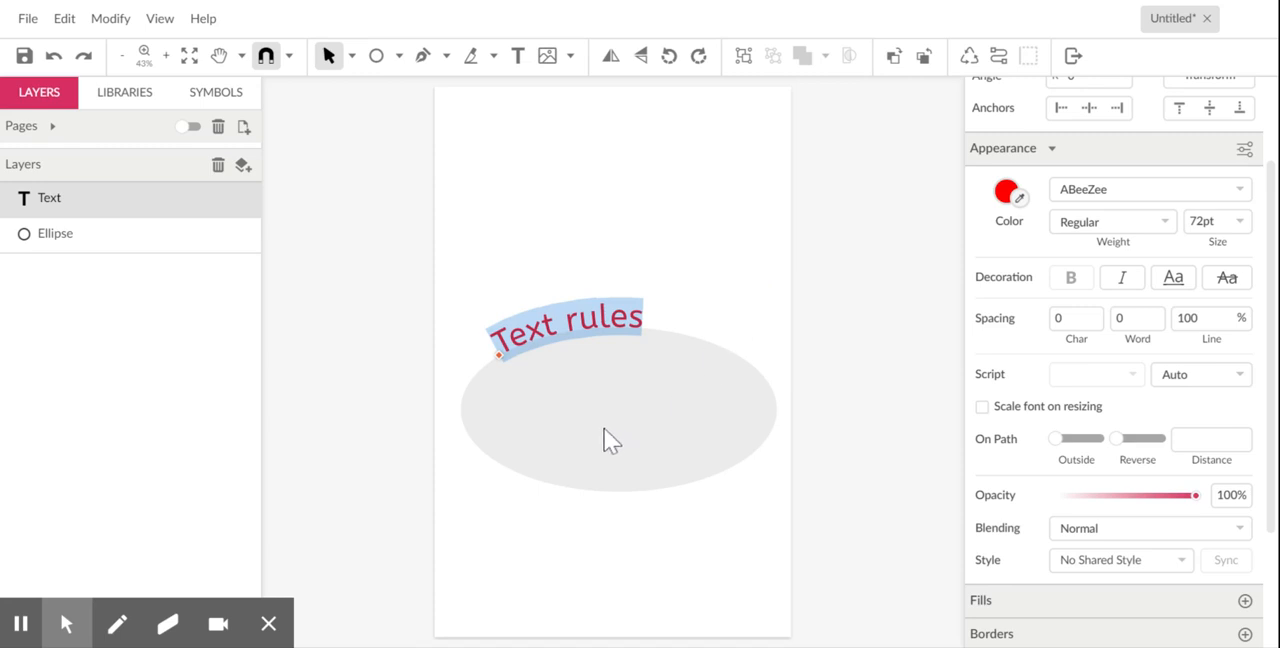
left_click(718, 262)
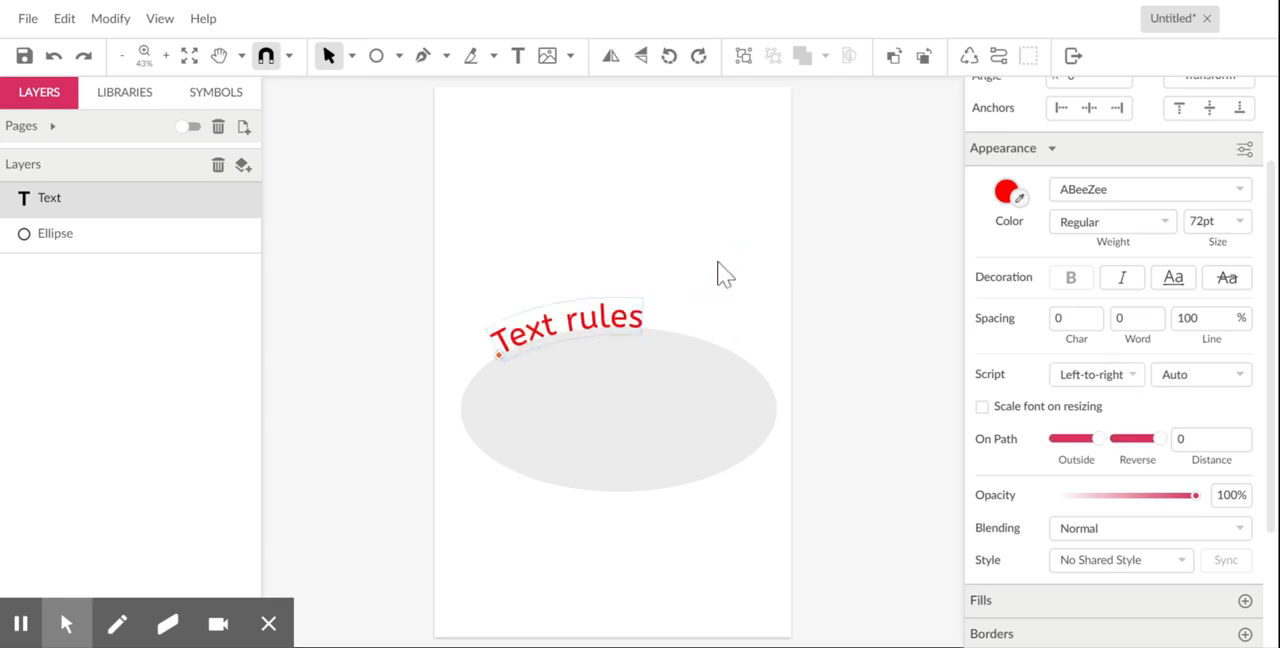
- Select the ellipse beneath the text and hide its layer
left_click(616, 449)
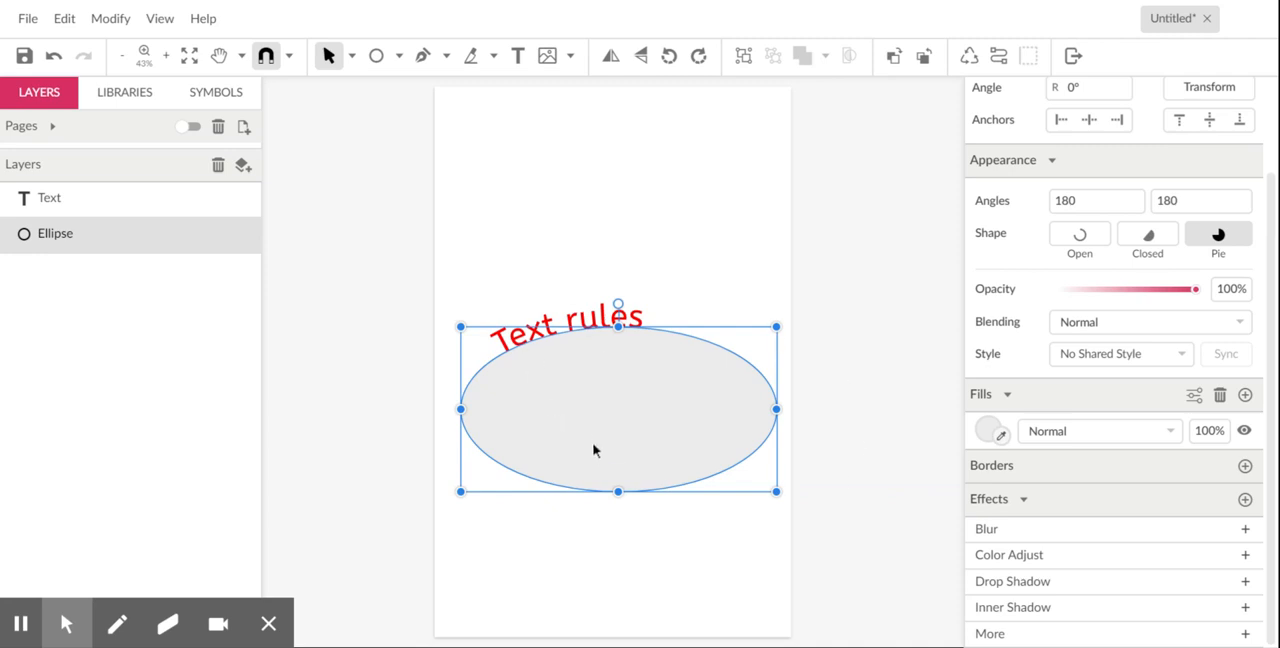
mouse_move(199, 246)
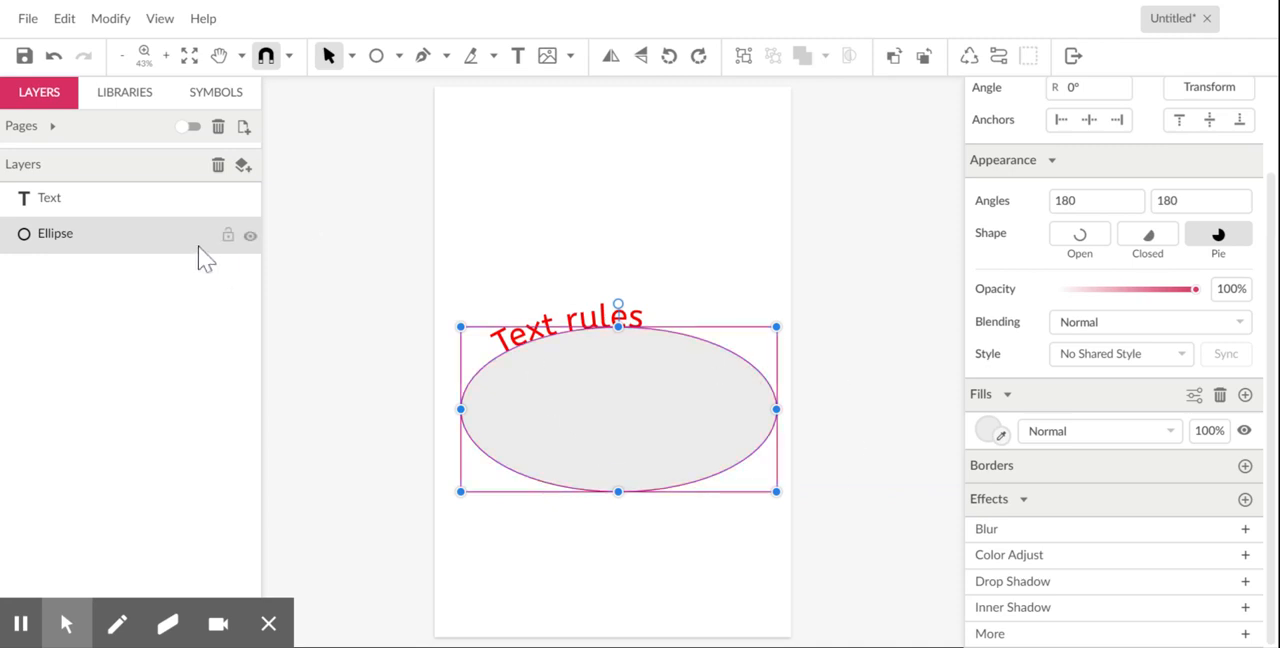
left_click(249, 237)
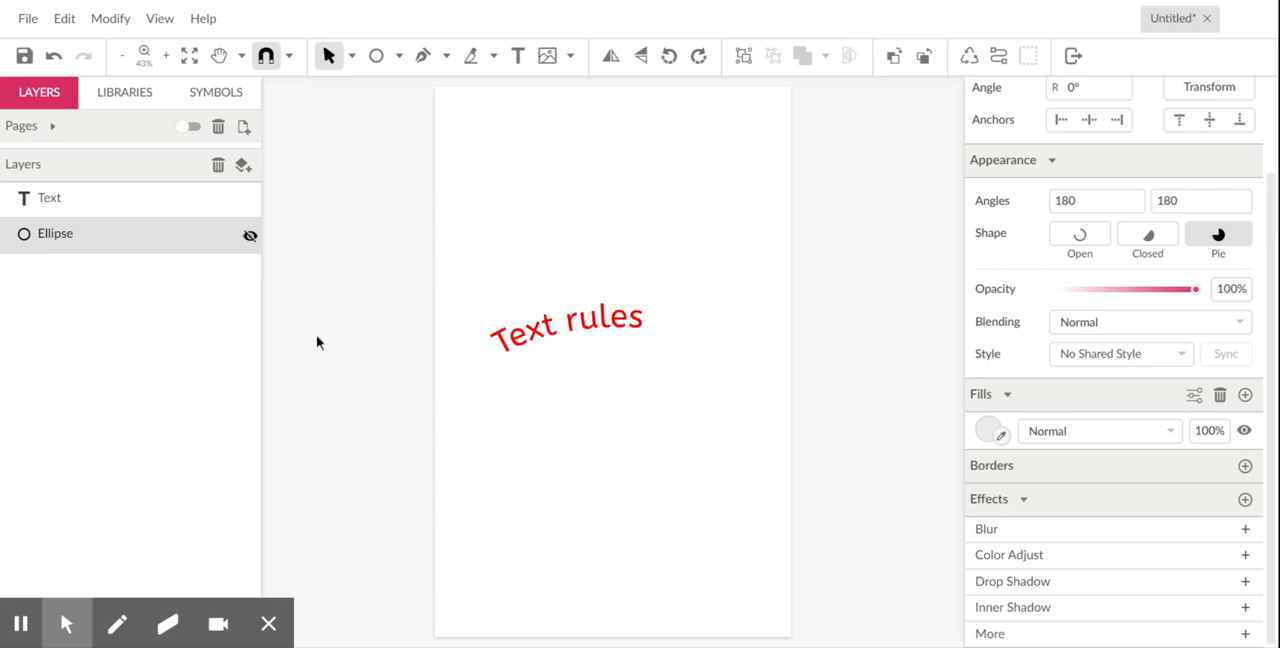
- Select the curved text and slide its start point along the hidden ellipse to center it over the upper arc
left_click(620, 325)
left_click(500, 358)
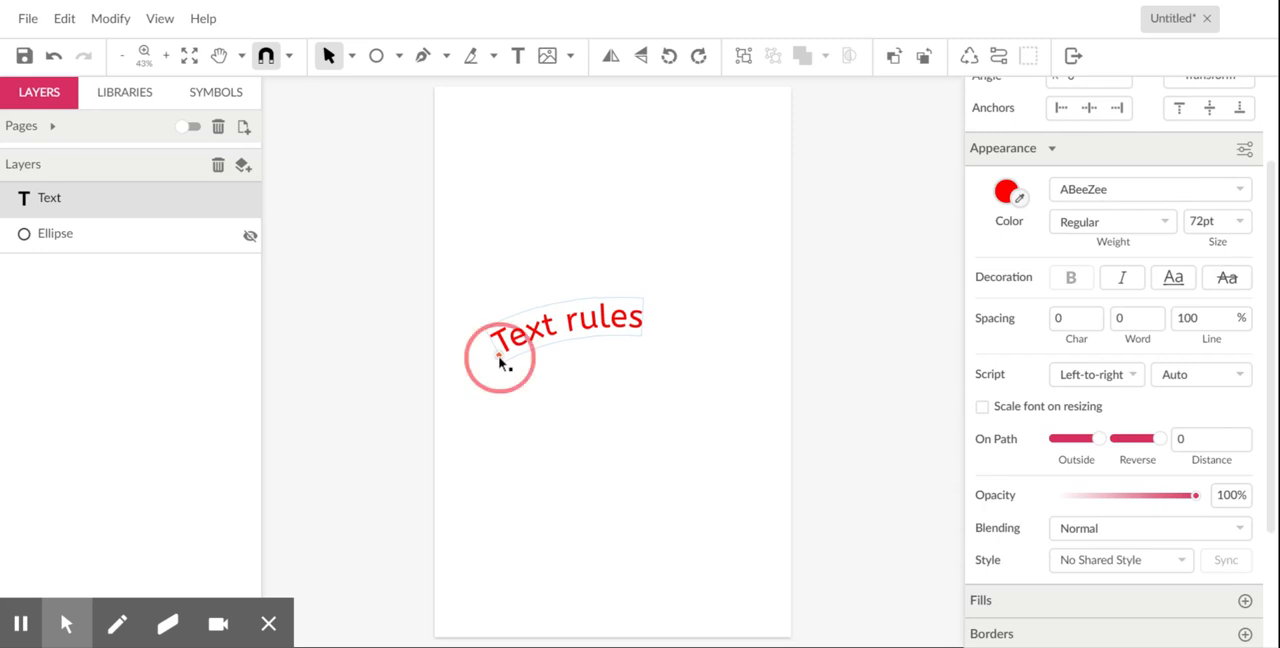
left_click_drag(500, 358, 542, 352)
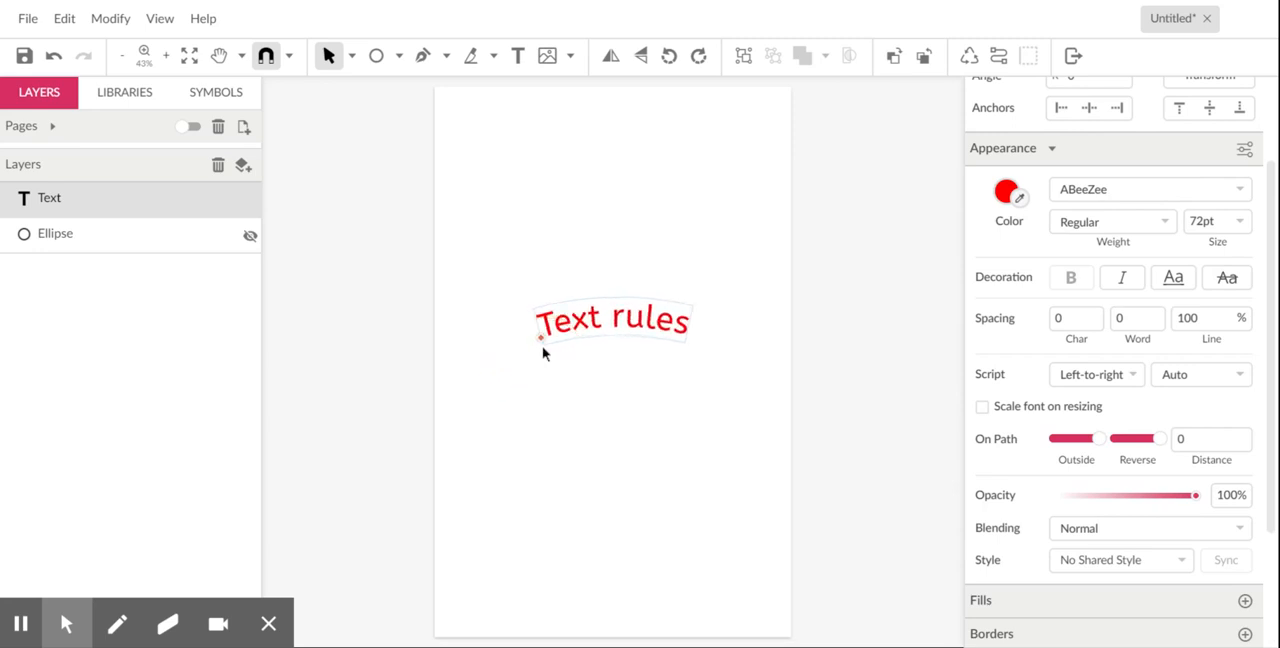